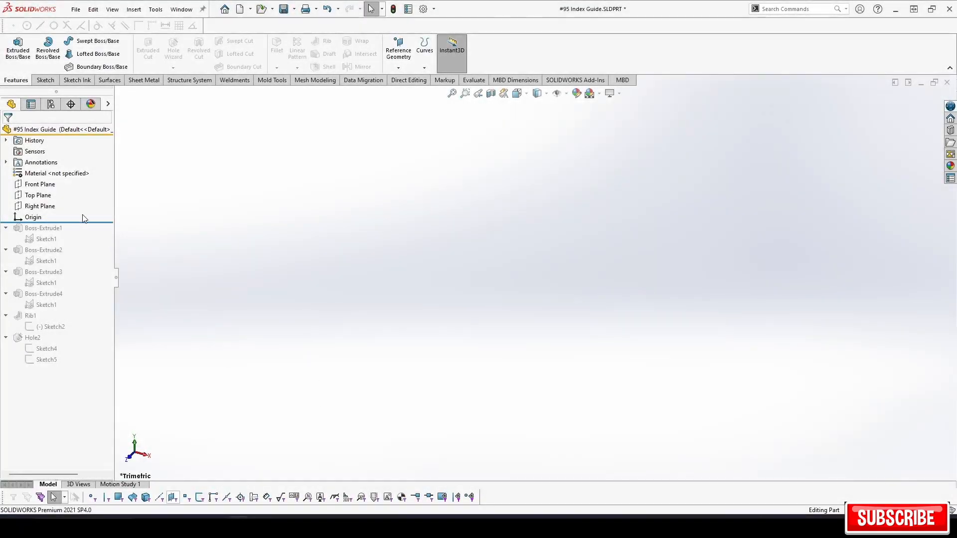
- Roll the model forward to include Boss-Extrude1 and open its Sketch1 for editing
{"action": "left_click_drag", "start_coordinate": [90, 221], "coordinate": [83, 241]}
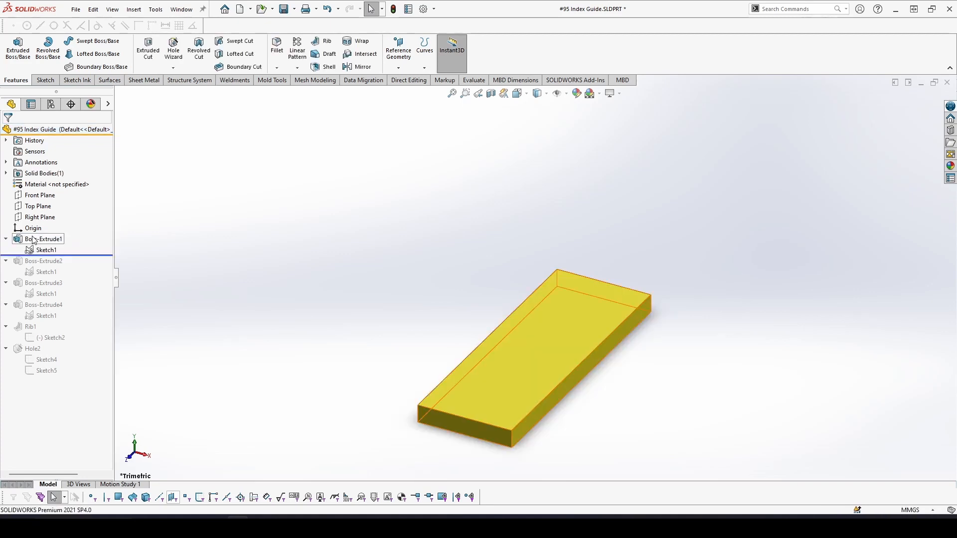
{"action": "left_click", "coordinate": [33, 251]}
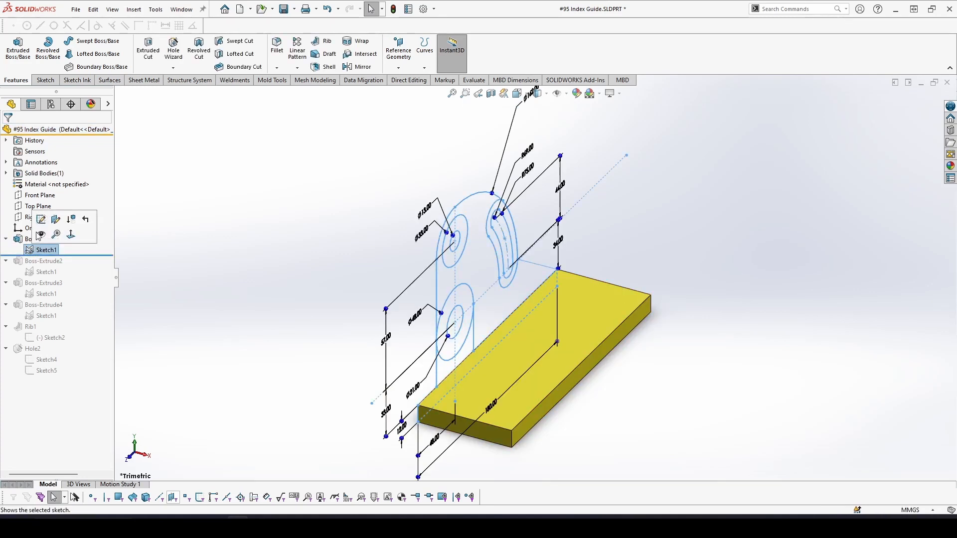
{"action": "left_click", "coordinate": [43, 221]}
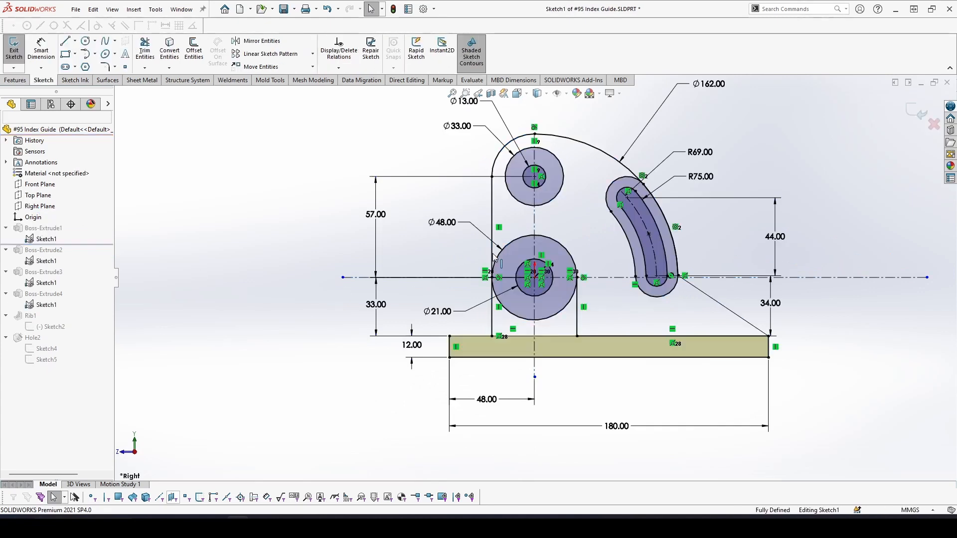
{"action": "key", "text": "f"}
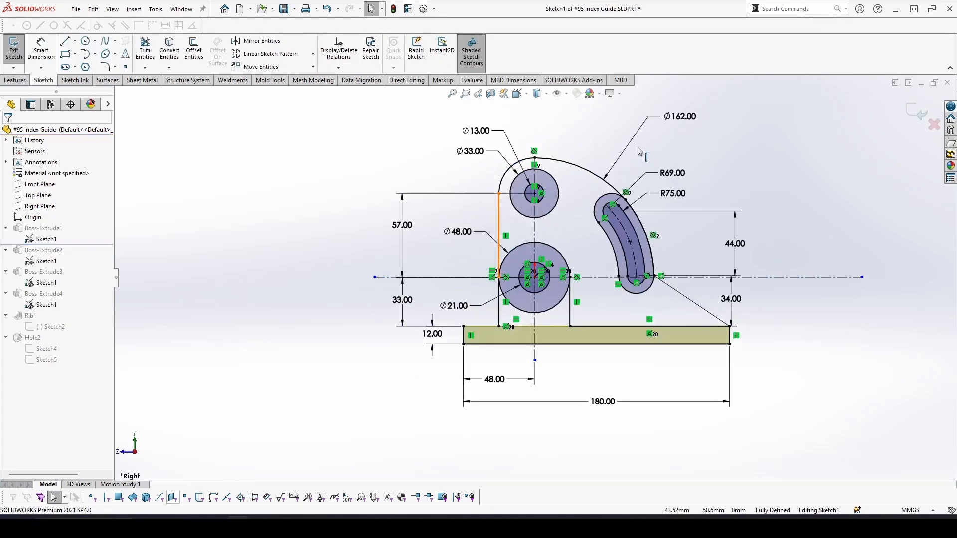
{"action": "scroll", "coordinate": [661, 181], "scroll_direction": "down", "scroll_amount": 1}
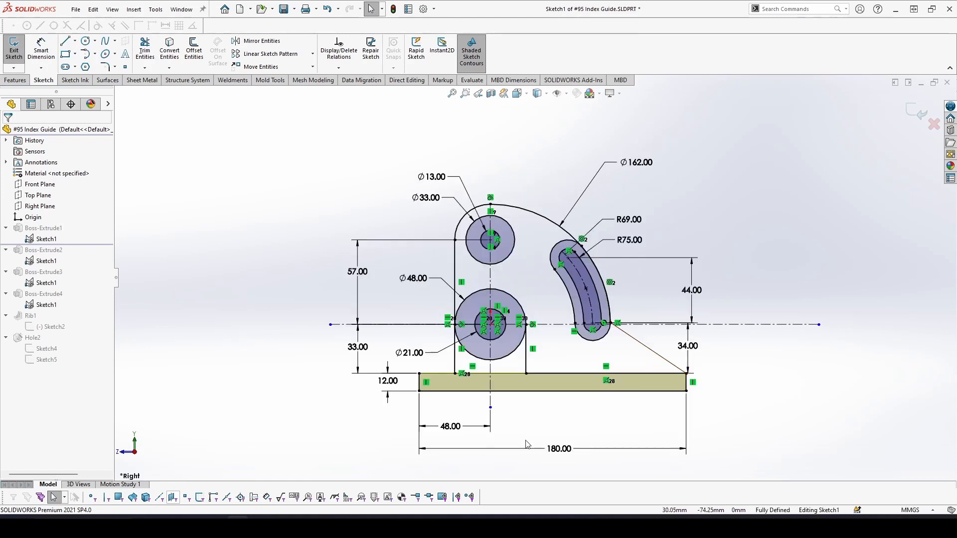
- Tidy the placement of the base length and thickness, 33 mm, 57 mm, 34 mm and 48 mm diameter dimensions around the profile
{"action": "left_click", "coordinate": [552, 446]}
{"action": "left_click_drag", "start_coordinate": [552, 446], "coordinate": [543, 442]}
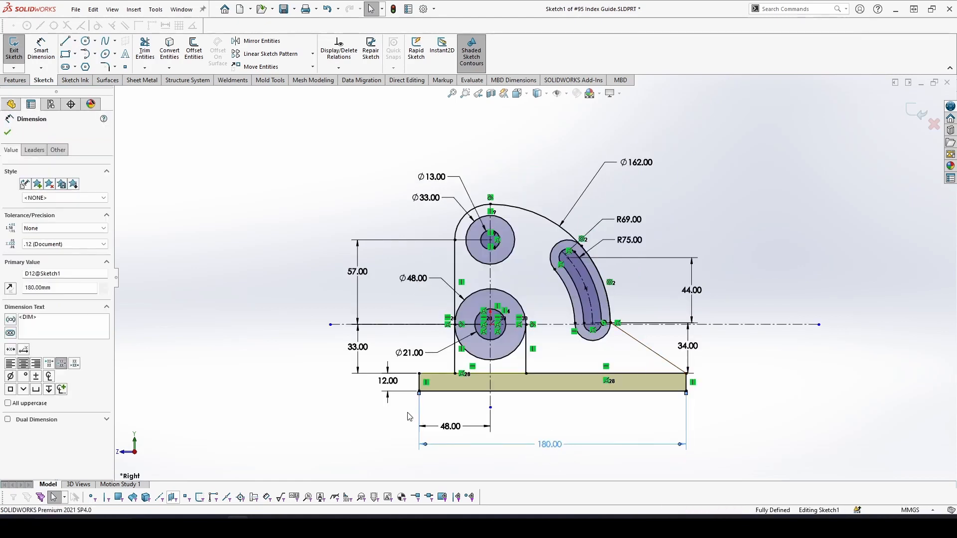
{"action": "left_click_drag", "start_coordinate": [389, 382], "coordinate": [358, 381]}
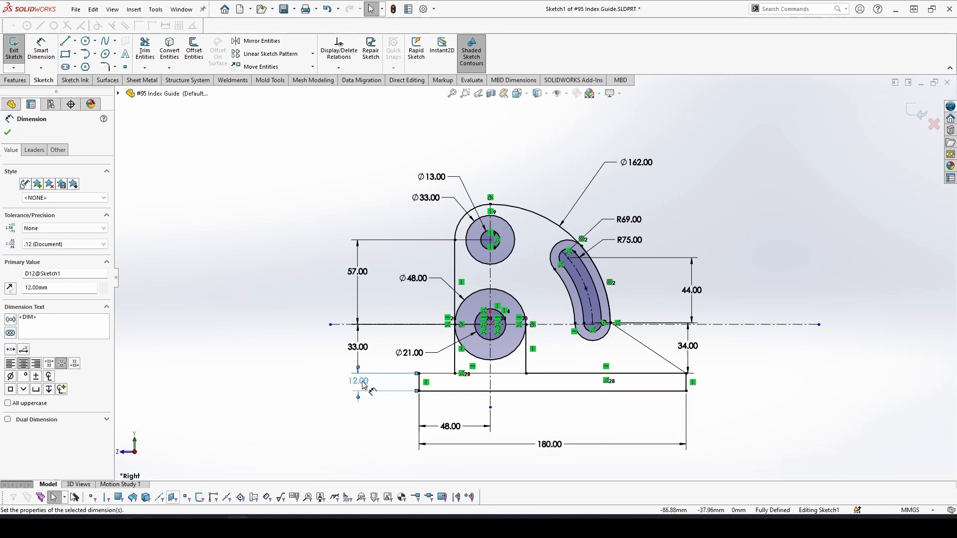
{"action": "left_click_drag", "start_coordinate": [356, 349], "coordinate": [357, 349]}
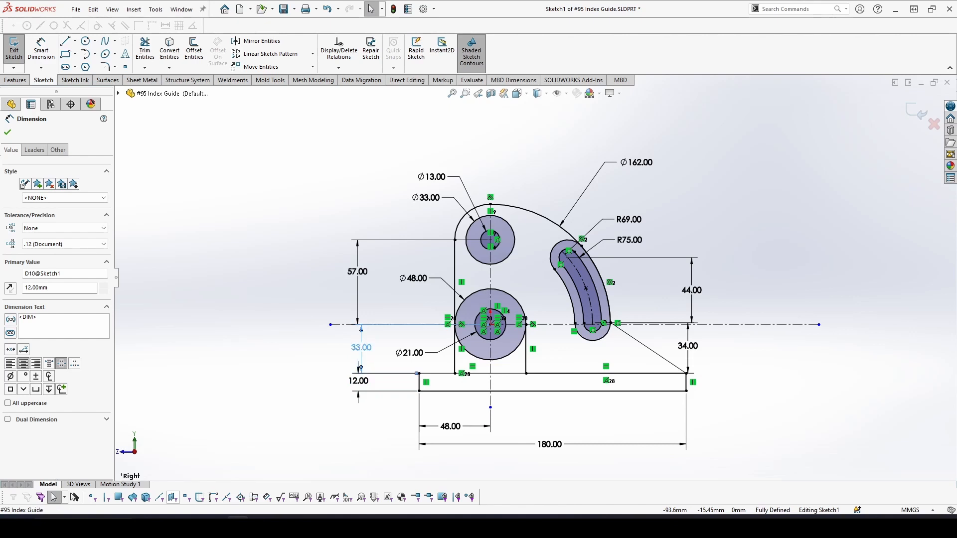
{"action": "left_click", "coordinate": [367, 282]}
{"action": "left_click_drag", "start_coordinate": [367, 284], "coordinate": [431, 273]}
{"action": "left_click_drag", "start_coordinate": [688, 346], "coordinate": [685, 351]}
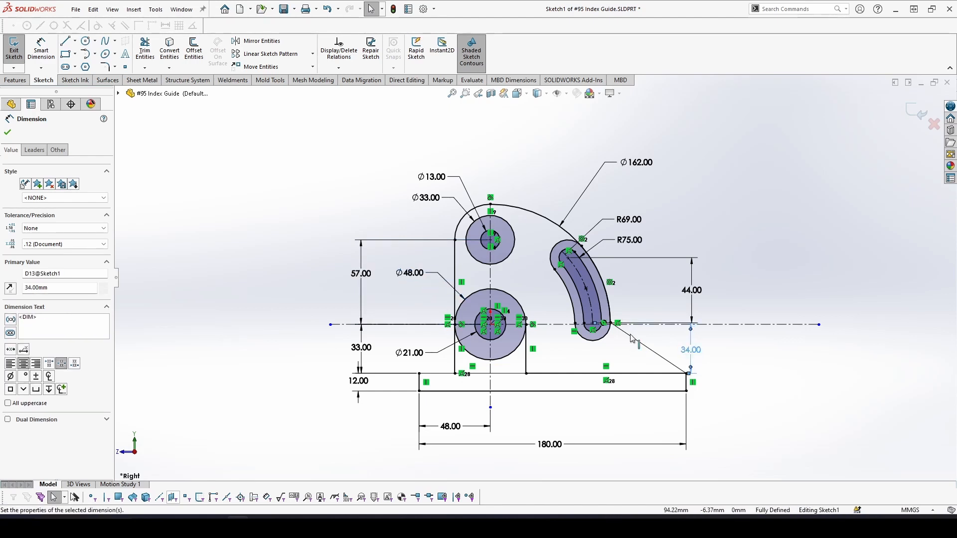
- Rearrange the slot radius, outer arc and circle diameter dimensions so they sit neatly beside the profile, and adjust the 34 mm dimension
{"action": "scroll", "coordinate": [667, 339], "scroll_direction": "down", "scroll_amount": 5}
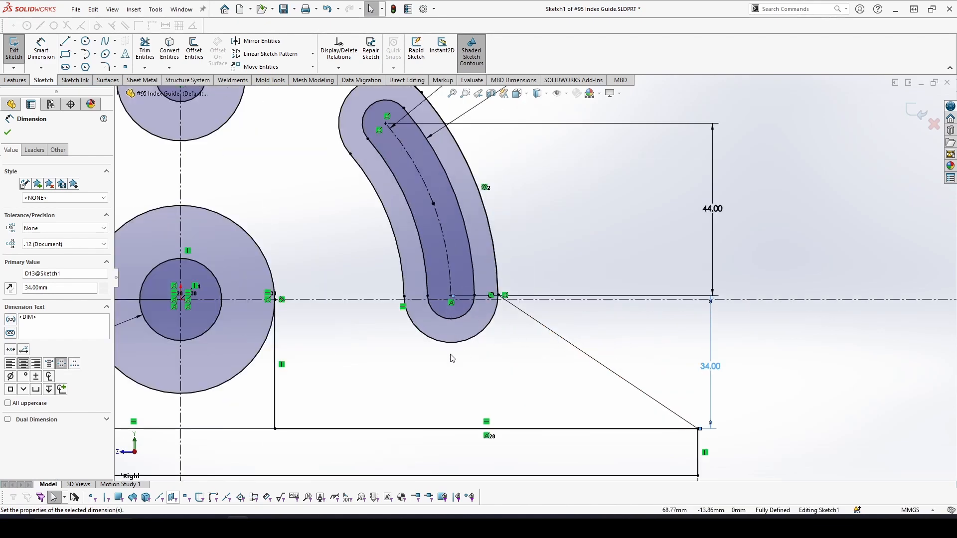
{"action": "scroll", "coordinate": [452, 359], "scroll_direction": "up", "scroll_amount": 5}
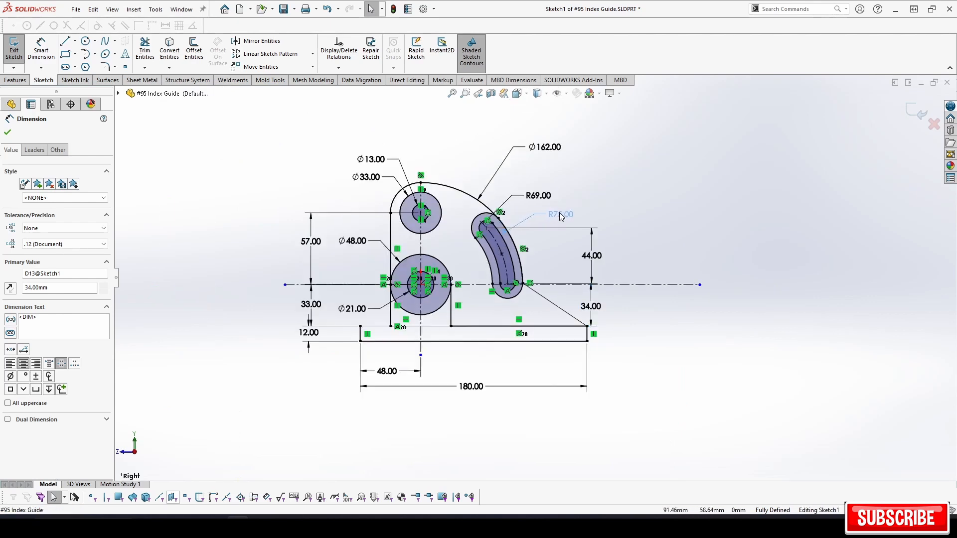
{"action": "left_click_drag", "start_coordinate": [562, 216], "coordinate": [561, 195]}
{"action": "left_click_drag", "start_coordinate": [546, 150], "coordinate": [552, 179]}
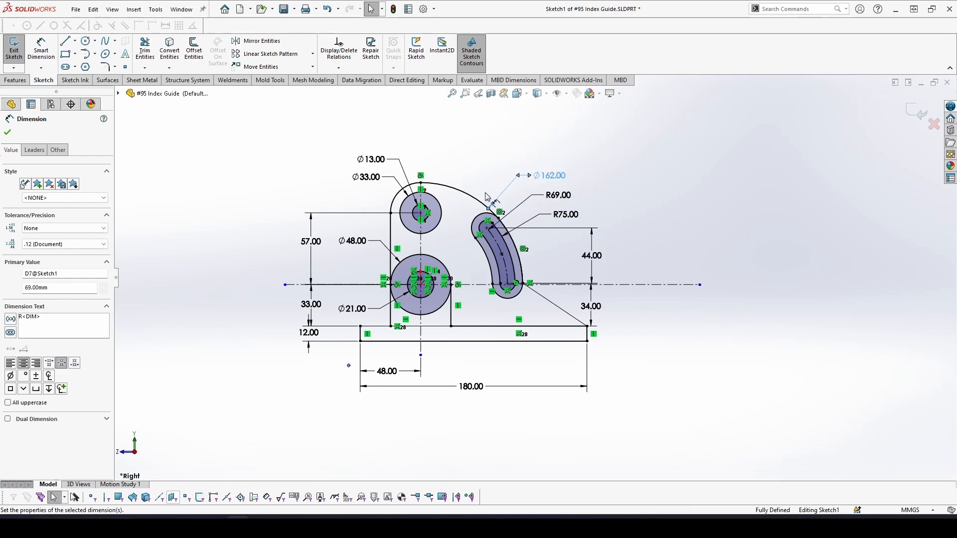
{"action": "mouse_move", "coordinate": [374, 182]}
{"action": "left_mouse_down"}
{"action": "mouse_move", "coordinate": [356, 191]}
{"action": "mouse_move", "coordinate": [376, 164]}
{"action": "mouse_move", "coordinate": [355, 162]}
{"action": "mouse_move", "coordinate": [356, 206]}
{"action": "left_mouse_up"}
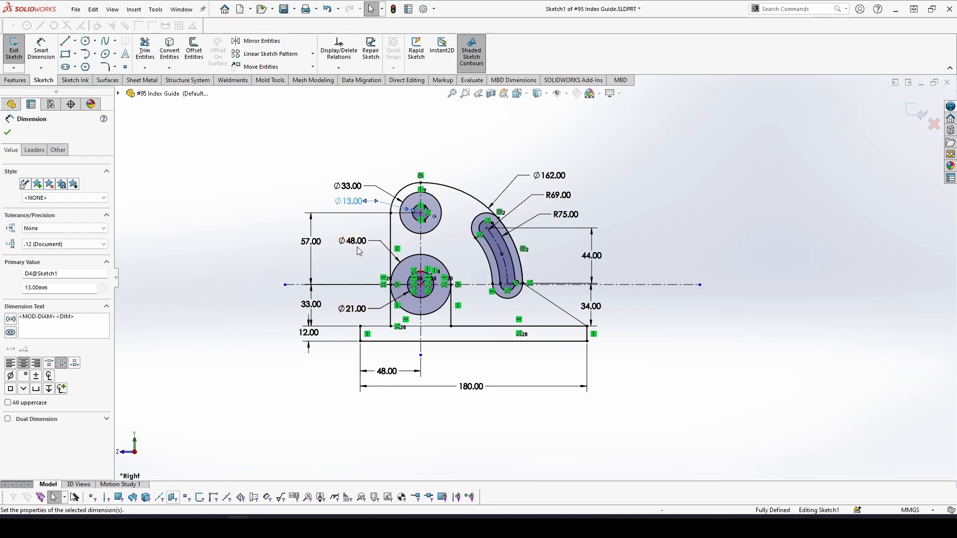
{"action": "left_click_drag", "start_coordinate": [356, 245], "coordinate": [362, 254]}
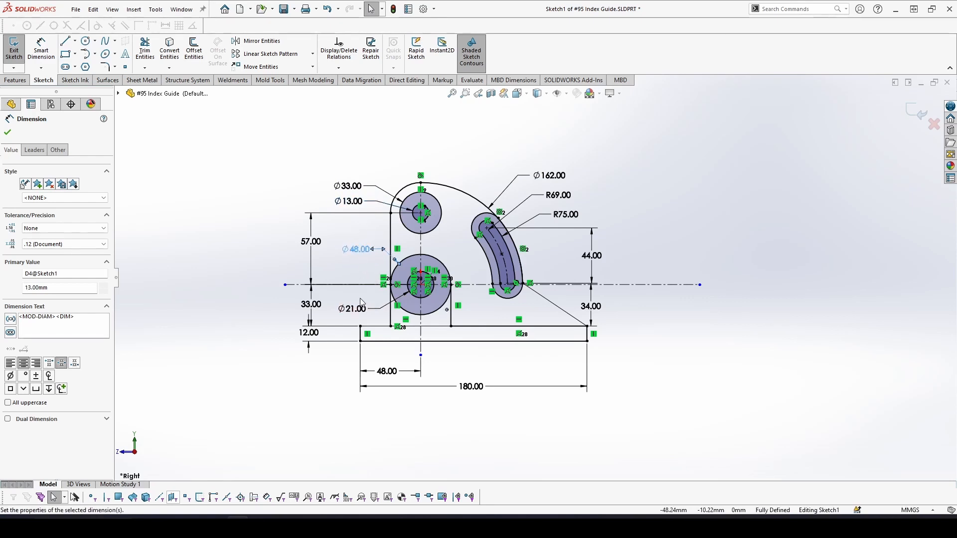
{"action": "left_click_drag", "start_coordinate": [367, 309], "coordinate": [364, 310]}
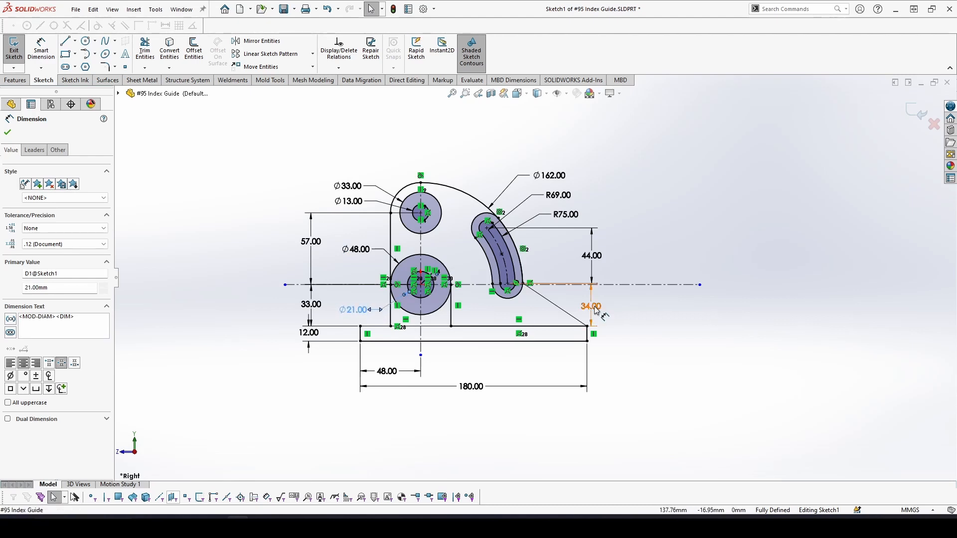
{"action": "left_click_drag", "start_coordinate": [603, 313], "coordinate": [599, 310]}
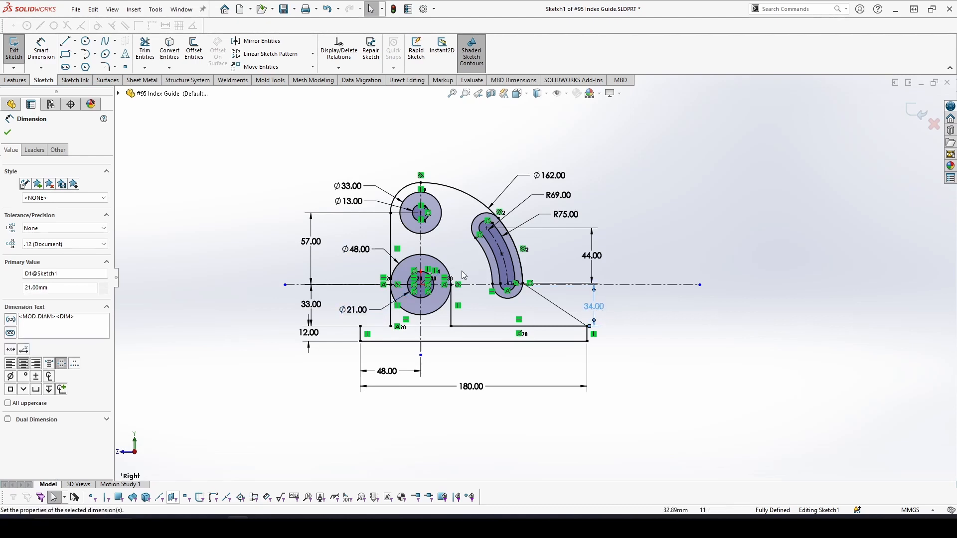
- Inspect the curved slot's lower end against the horizontal centerline, and exit the sketch
{"action": "scroll", "coordinate": [468, 280], "scroll_direction": "down", "scroll_amount": 2}
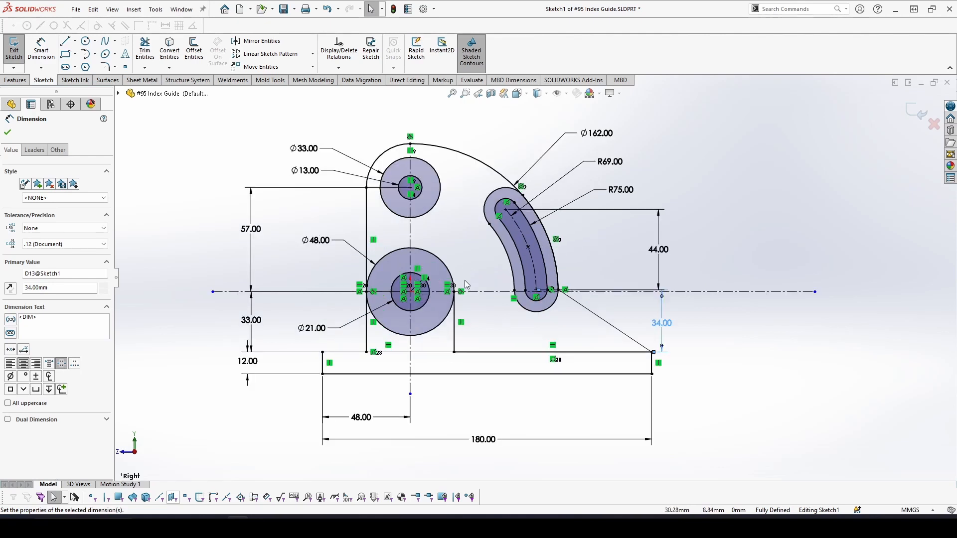
{"action": "scroll", "coordinate": [465, 282], "scroll_direction": "down", "scroll_amount": 2}
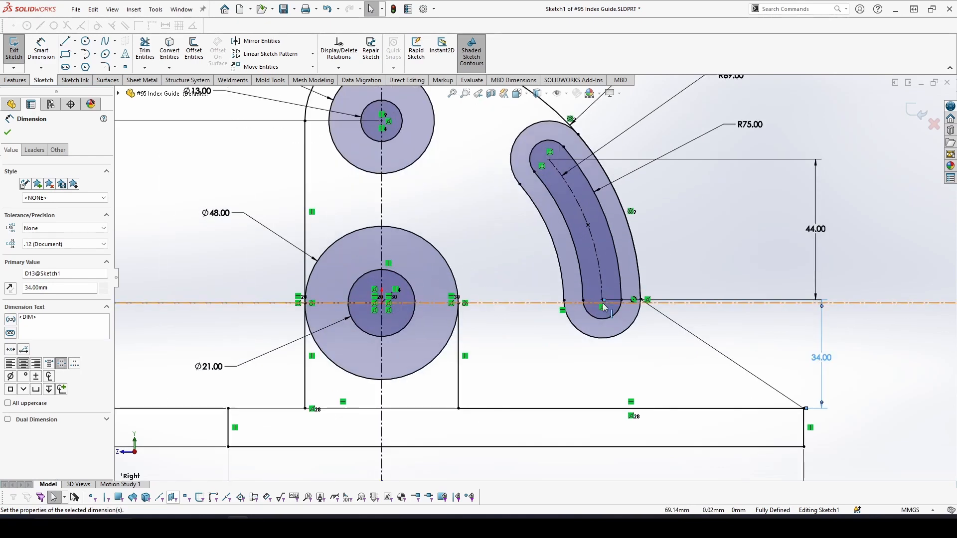
{"action": "scroll", "coordinate": [603, 306], "scroll_direction": "up", "scroll_amount": 5}
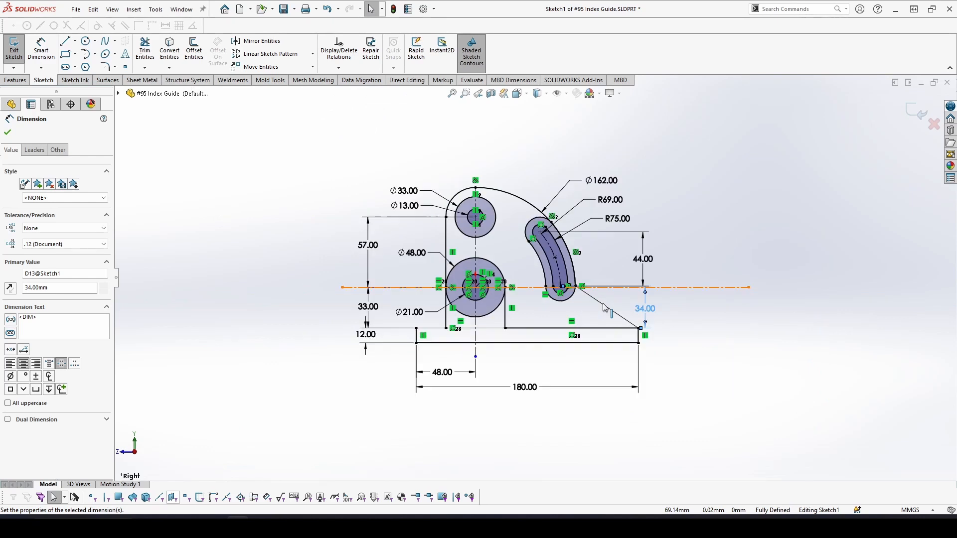
{"action": "left_click", "coordinate": [910, 114]}
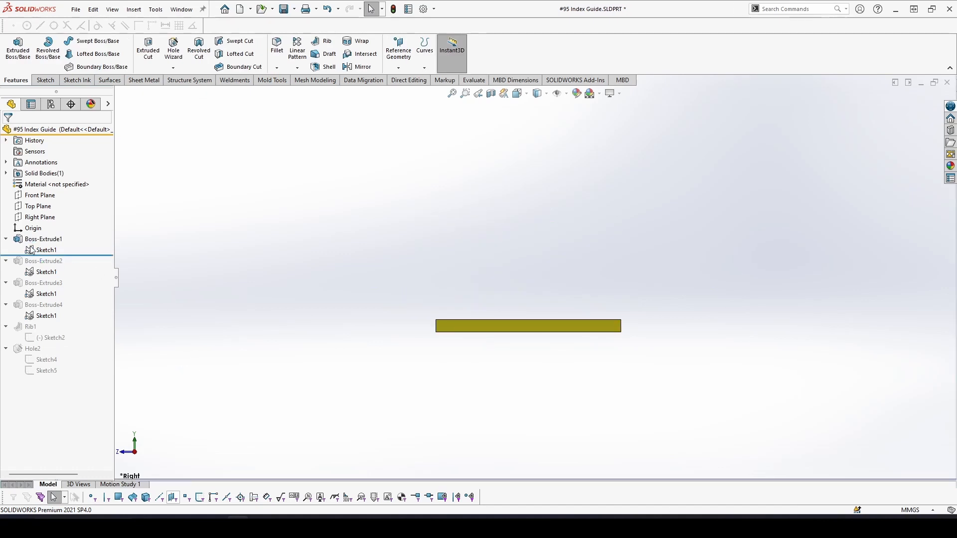
- Review the extrusion depth and selected contour of Boss-Extrude1, and close its definition
{"action": "left_click", "coordinate": [27, 240]}
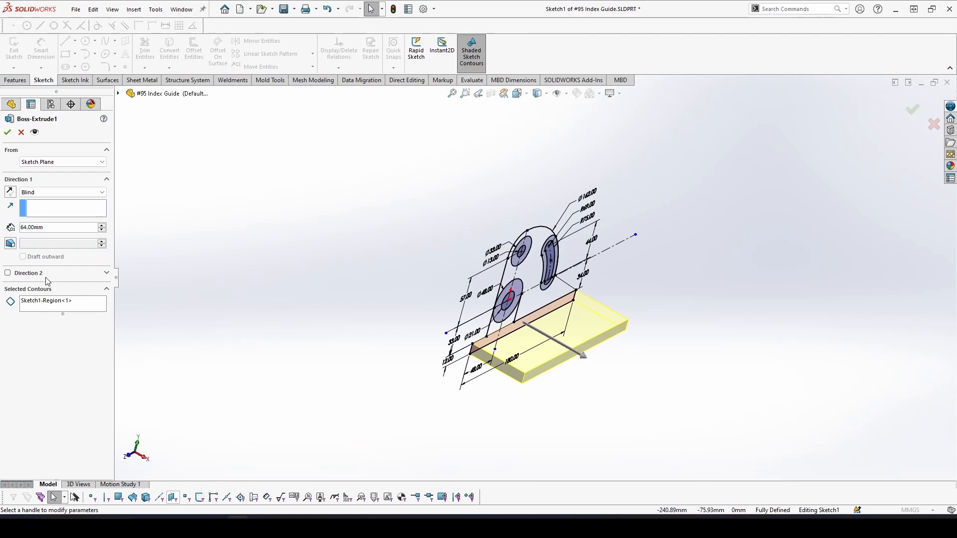
{"action": "left_click", "coordinate": [66, 228]}
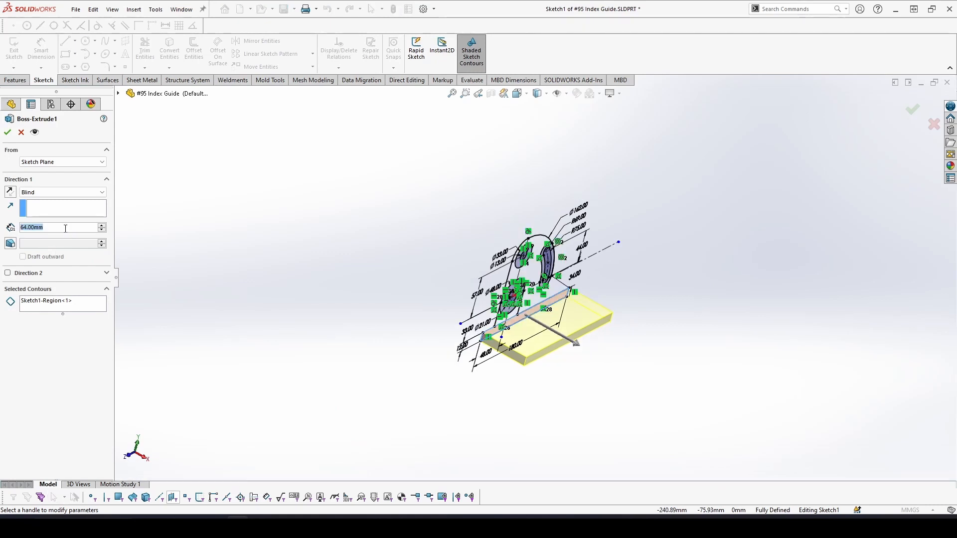
{"action": "left_click", "coordinate": [78, 306]}
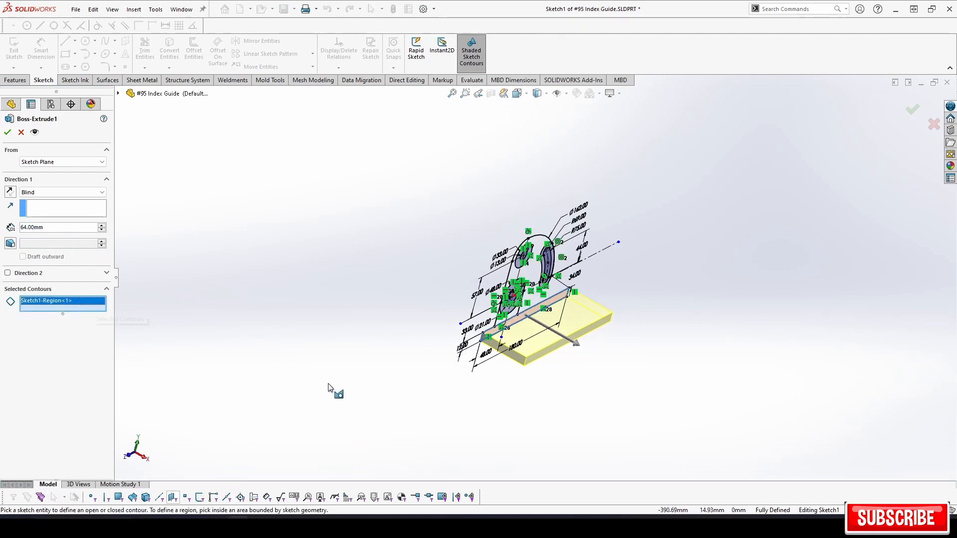
{"action": "left_click", "coordinate": [7, 133]}
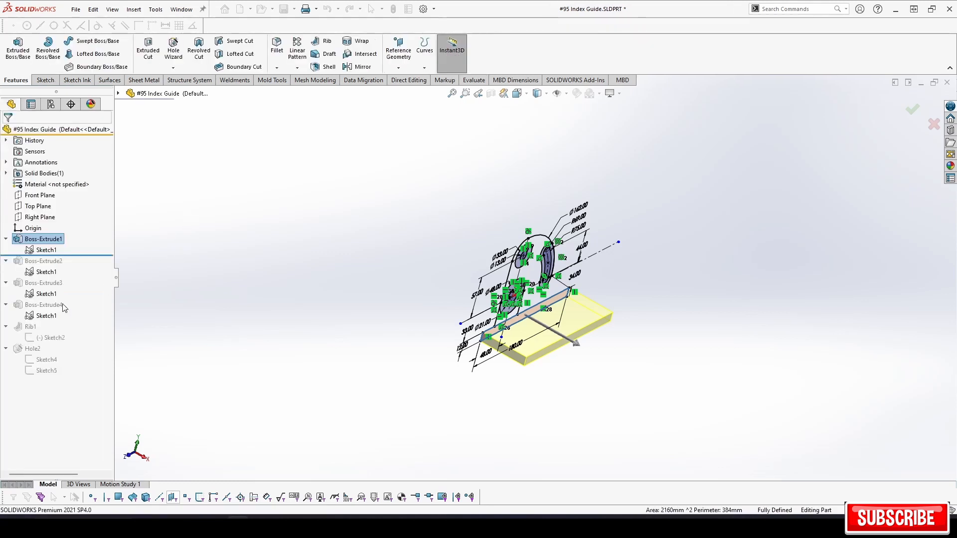
- Make Sketch1 visible in the model and roll the feature history forward to include Boss-Extrude2
{"action": "right_click", "coordinate": [37, 249]}
{"action": "left_click", "coordinate": [47, 232]}
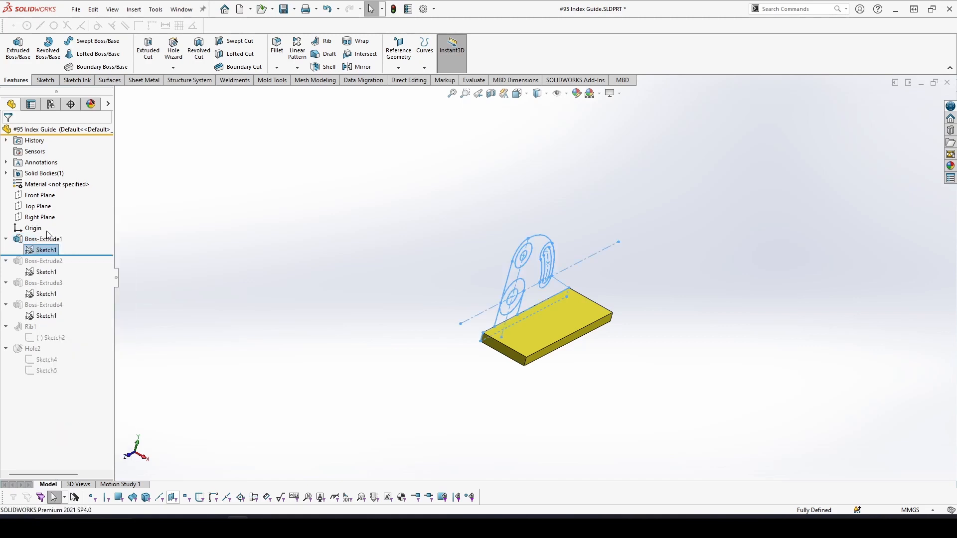
{"action": "left_click", "coordinate": [172, 316]}
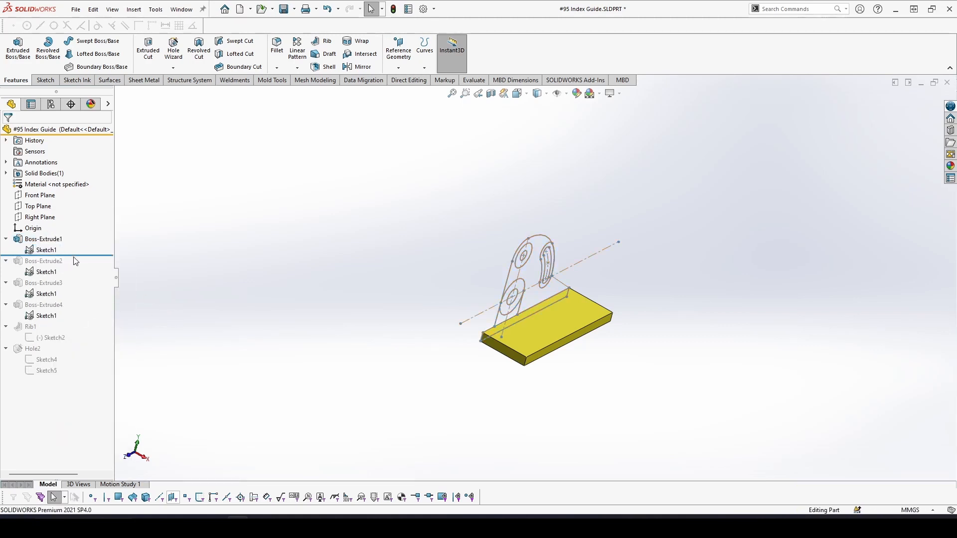
{"action": "left_click_drag", "start_coordinate": [78, 254], "coordinate": [66, 277]}
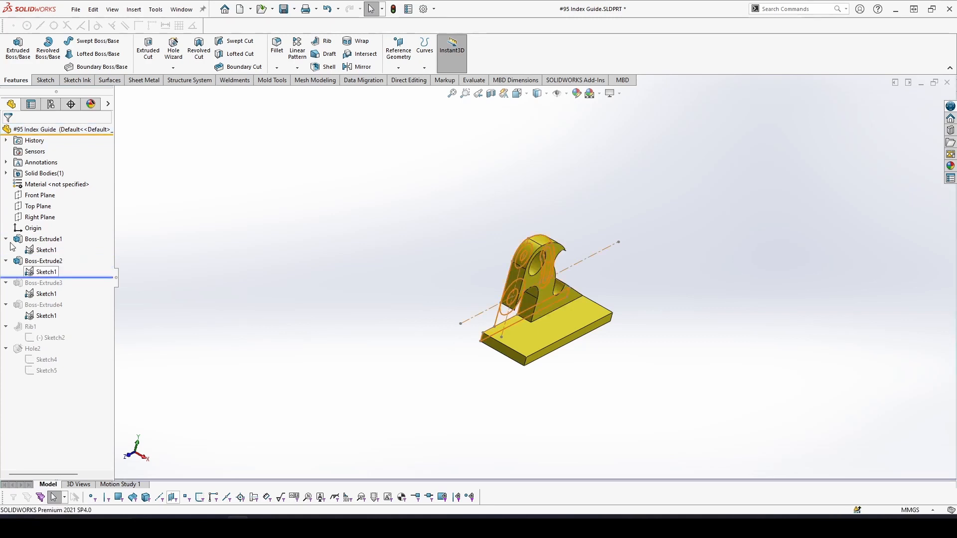
- Review the depth, merge option and selected contour of Boss-Extrude2, close its definition and examine the upright plate in trimetric view
{"action": "left_click", "coordinate": [35, 261]}
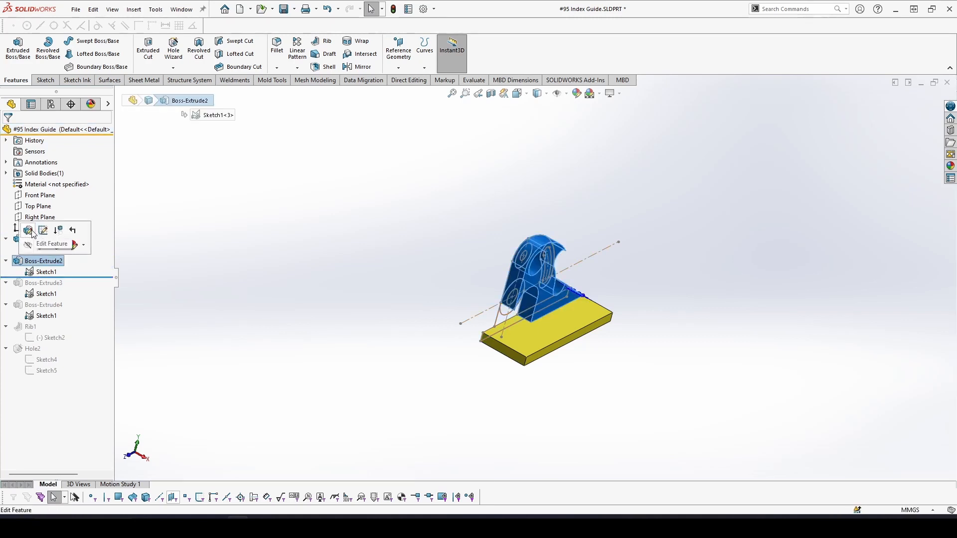
{"action": "left_click", "coordinate": [32, 230]}
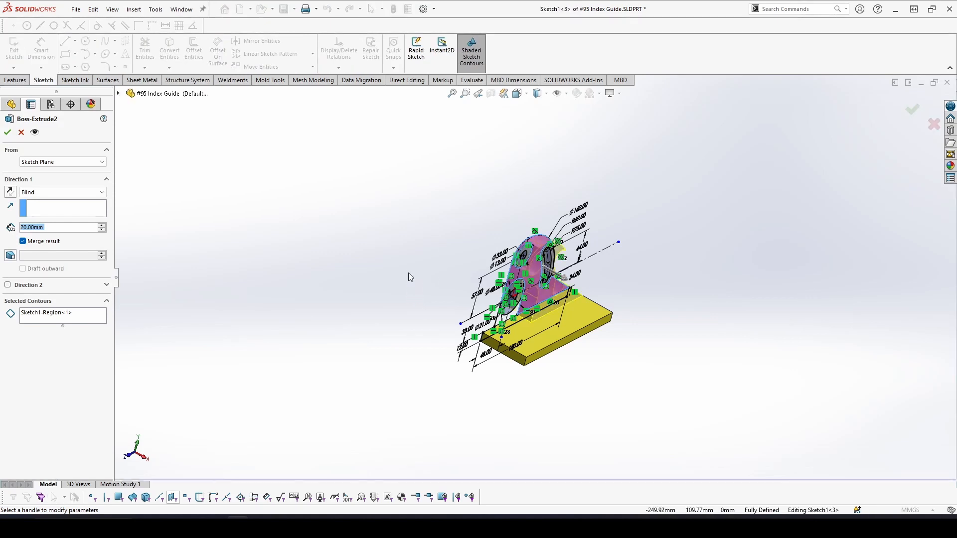
{"action": "middle_click_drag", "start_coordinate": [415, 290], "coordinate": [356, 293]}
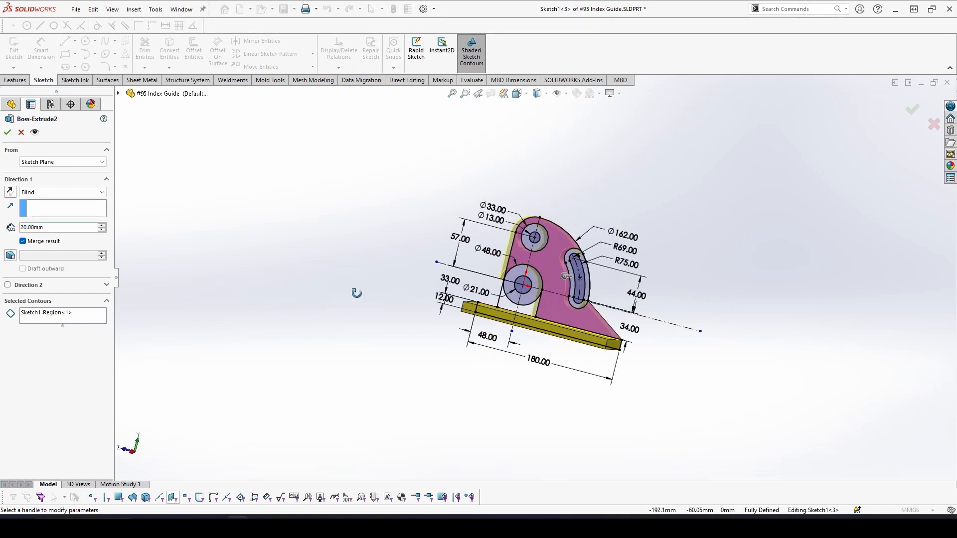
{"action": "left_click", "coordinate": [72, 313]}
{"action": "scroll", "coordinate": [642, 206], "scroll_direction": "down", "scroll_amount": 2}
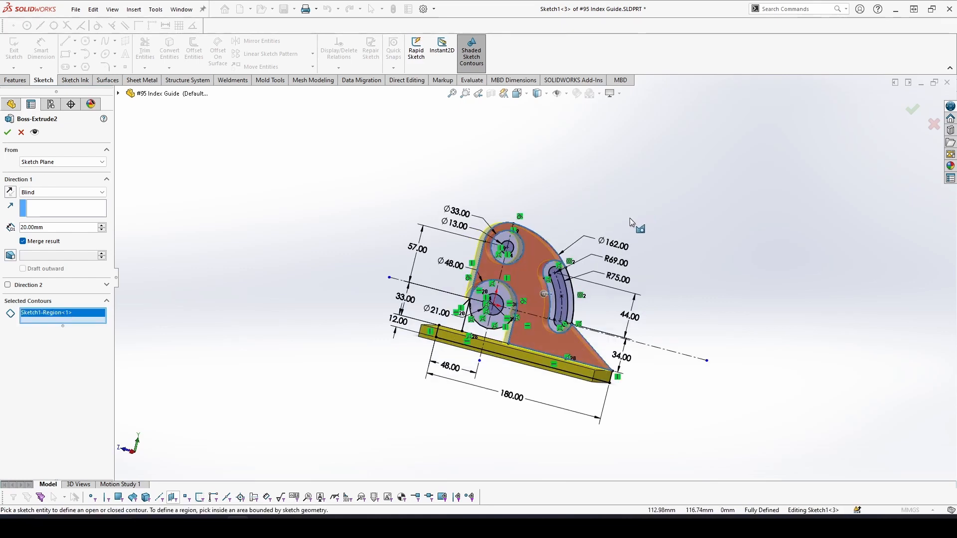
{"action": "scroll", "coordinate": [606, 257], "scroll_direction": "down", "scroll_amount": 2}
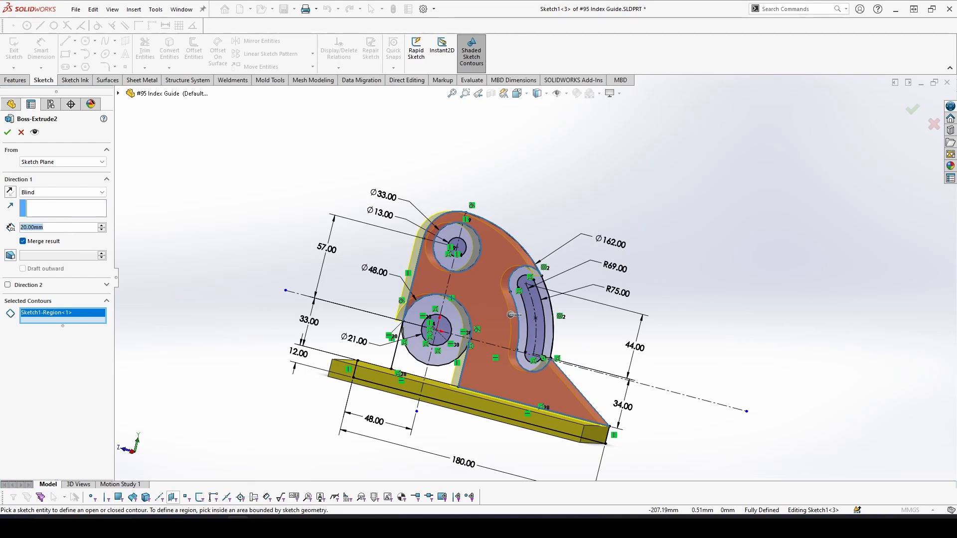
{"action": "left_click", "coordinate": [9, 134]}
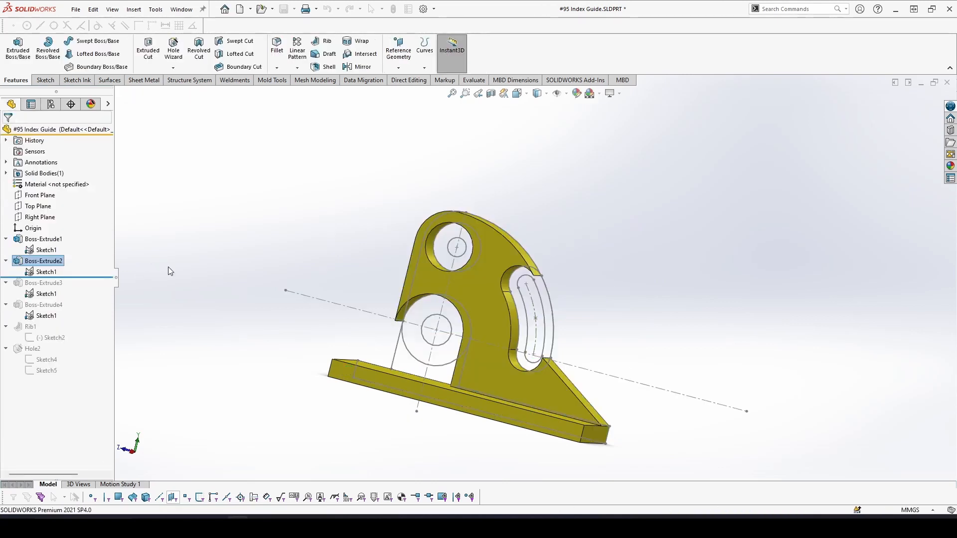
{"action": "middle_click_drag", "start_coordinate": [252, 460], "coordinate": [267, 374]}
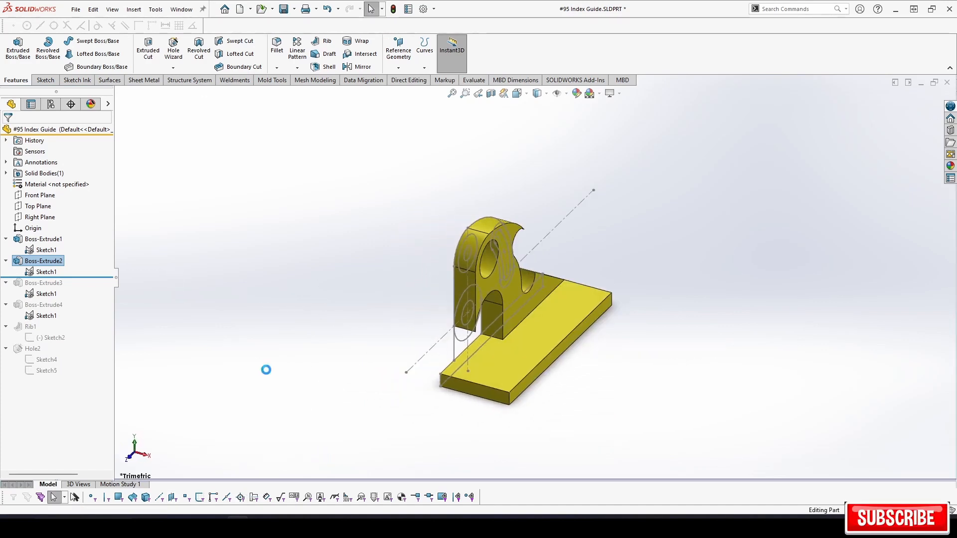
{"action": "left_click", "coordinate": [269, 374]}
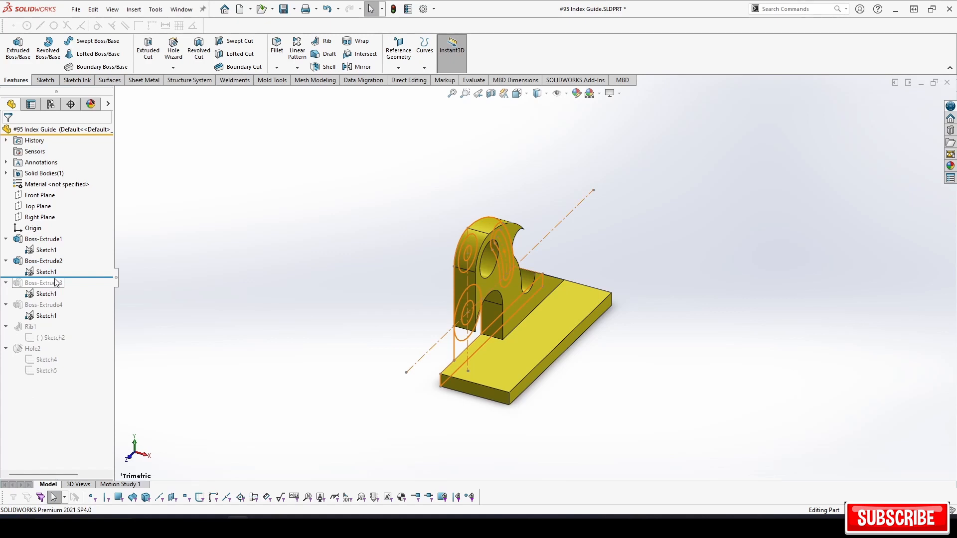
- Roll the feature history forward to include Boss-Extrude3, review its depth and two selected contours, and close its definition
{"action": "left_click_drag", "start_coordinate": [57, 276], "coordinate": [57, 298]}
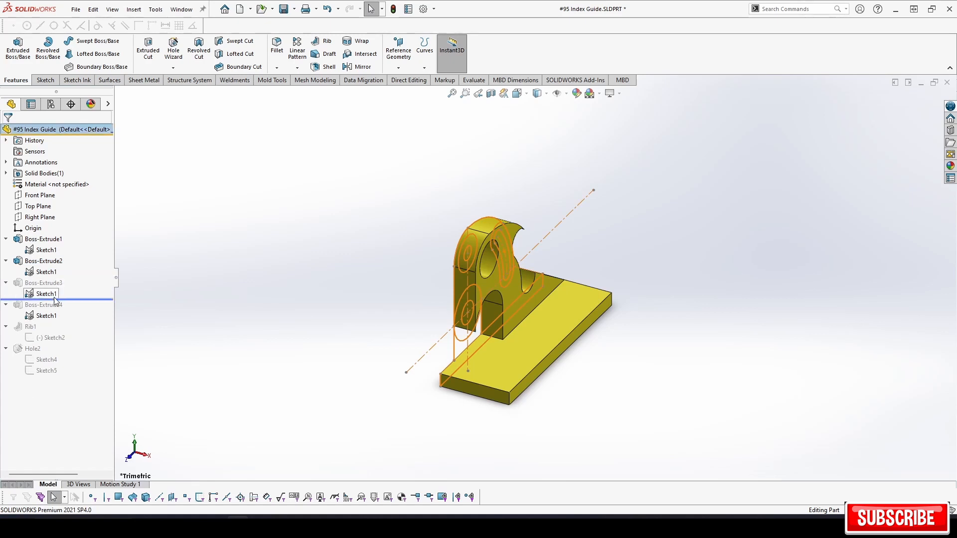
{"action": "left_click", "coordinate": [30, 283]}
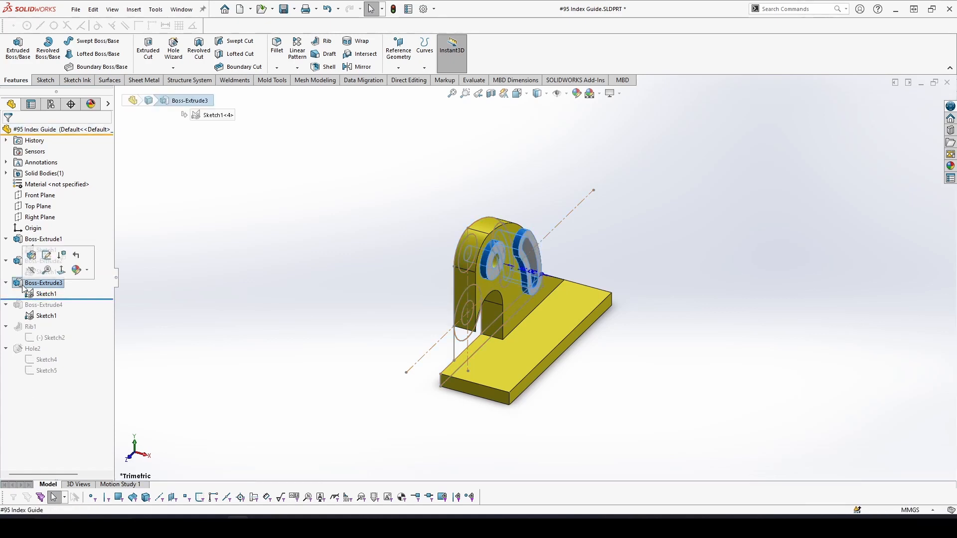
{"action": "left_click", "coordinate": [30, 255]}
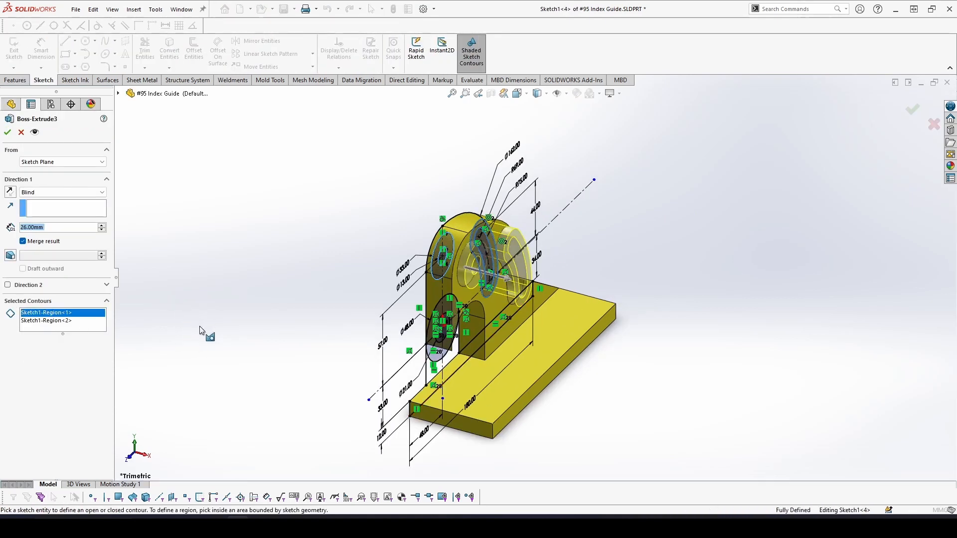
{"action": "left_click", "coordinate": [31, 323]}
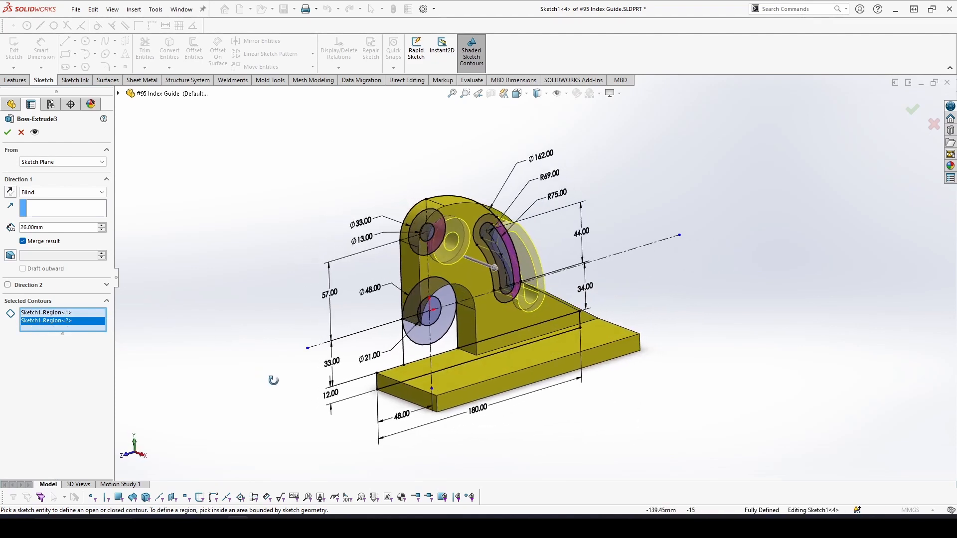
{"action": "left_click", "coordinate": [79, 226]}
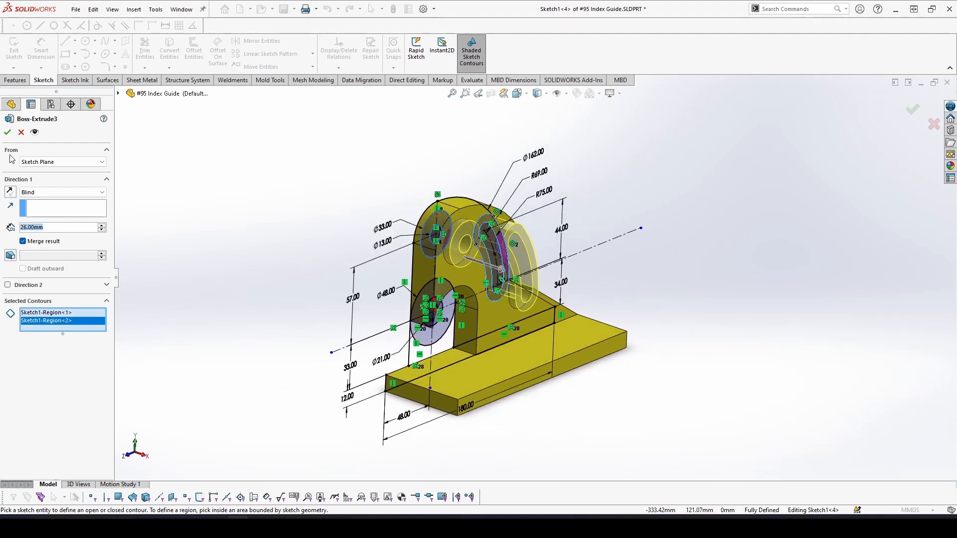
{"action": "left_click", "coordinate": [7, 133]}
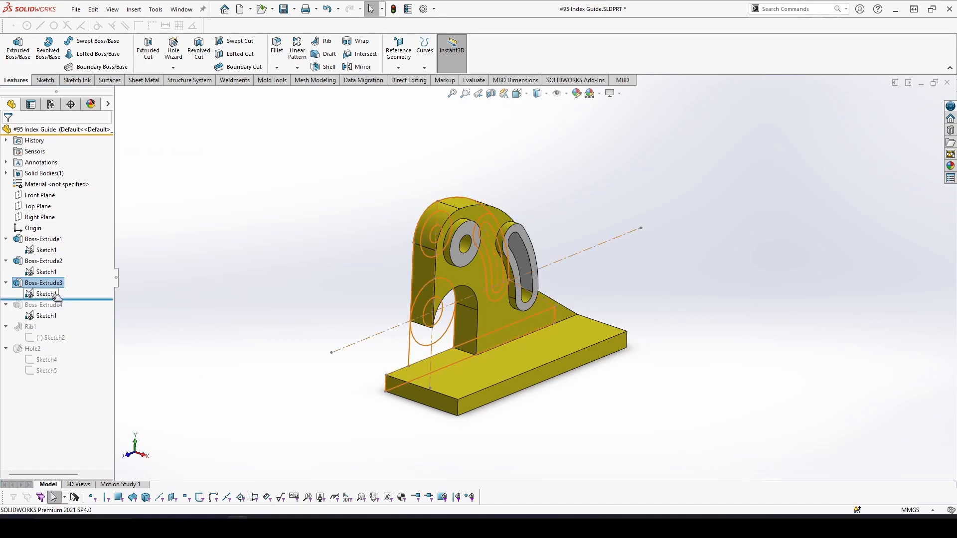
- Roll the feature history forward to include Boss-Extrude4, review its depth and selected contours, and close its definition
{"action": "left_click_drag", "start_coordinate": [57, 298], "coordinate": [48, 322]}
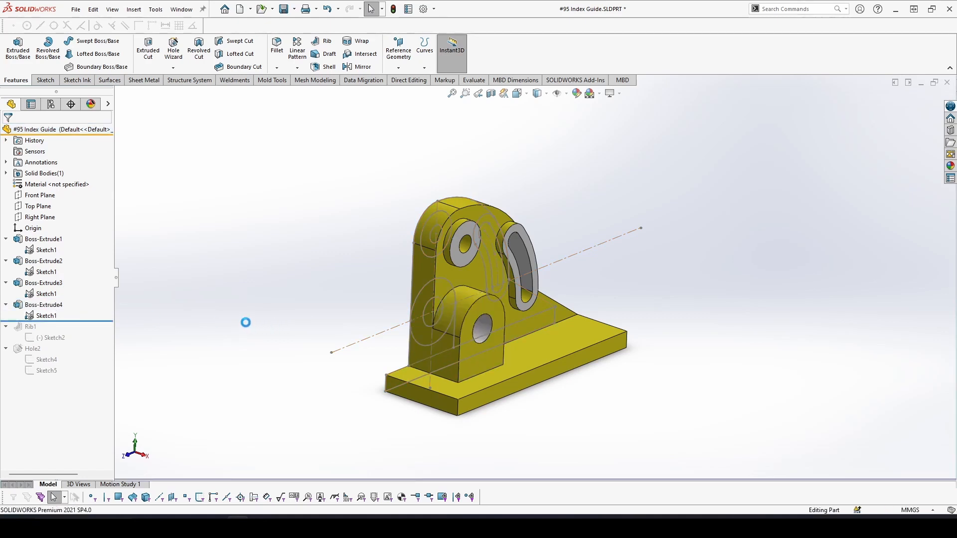
{"action": "left_click", "coordinate": [43, 305]}
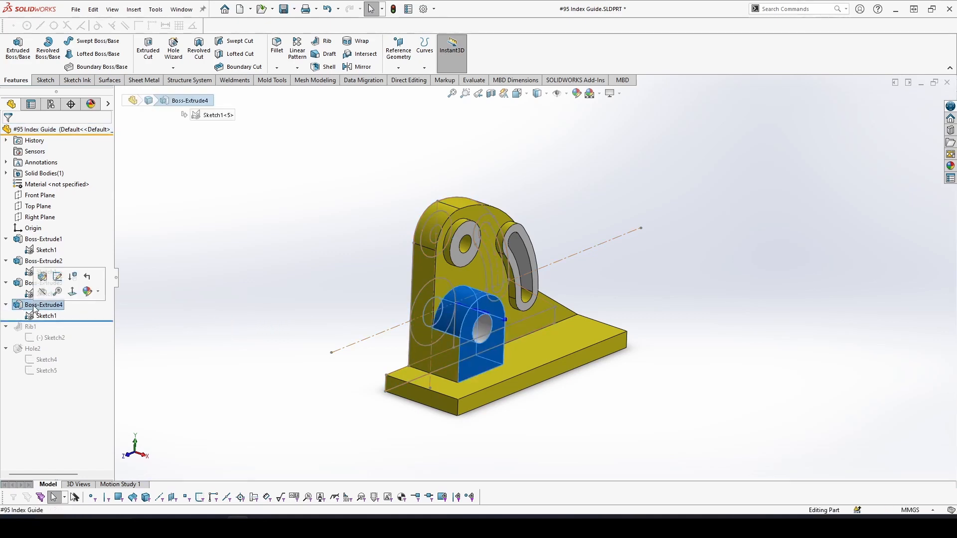
{"action": "left_click", "coordinate": [42, 277]}
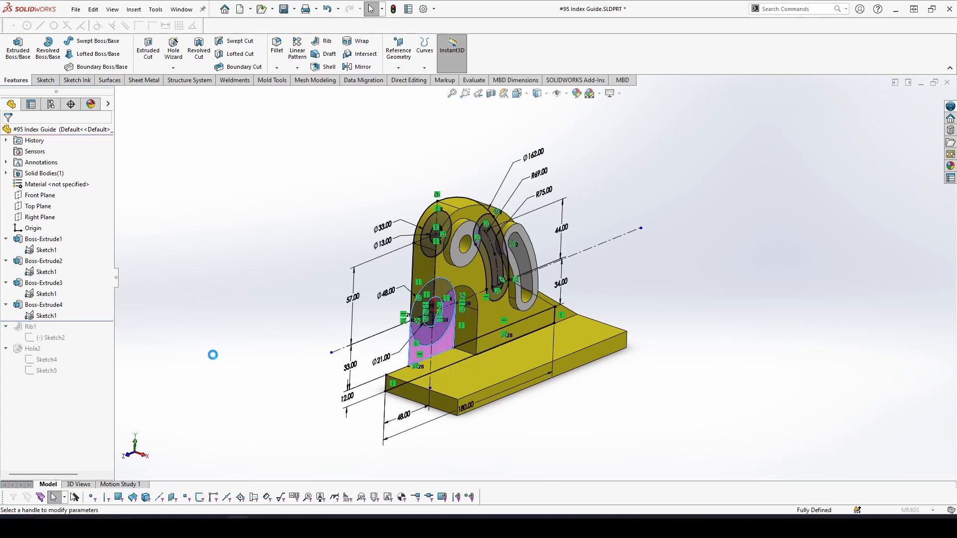
{"action": "mouse_move", "coordinate": [232, 408]}
{"action": "middle_mouse_down"}
{"action": "mouse_move", "coordinate": [252, 391]}
{"action": "mouse_move", "coordinate": [211, 352]}
{"action": "mouse_move", "coordinate": [246, 369]}
{"action": "mouse_move", "coordinate": [239, 363]}
{"action": "middle_mouse_up"}
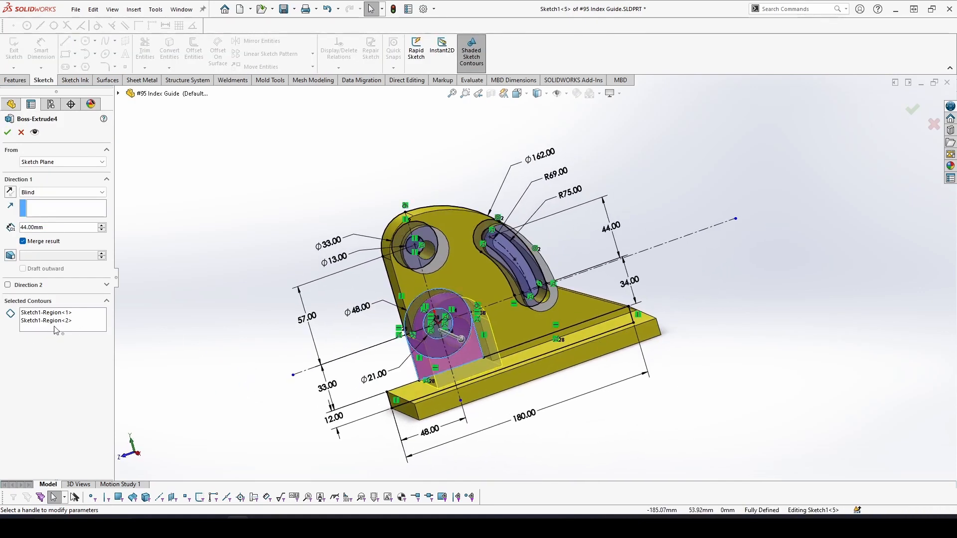
{"action": "left_click", "coordinate": [59, 312]}
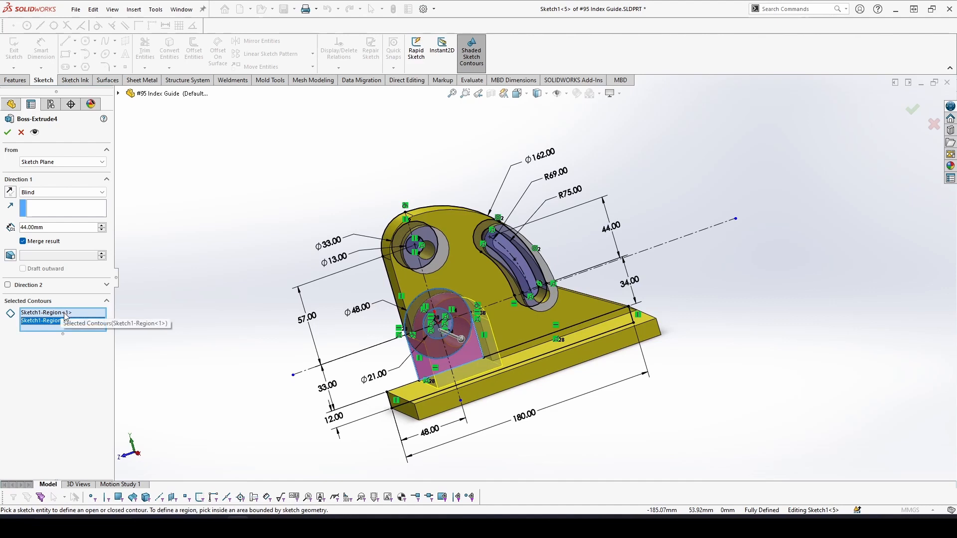
{"action": "middle_click_drag", "start_coordinate": [242, 292], "coordinate": [279, 309]}
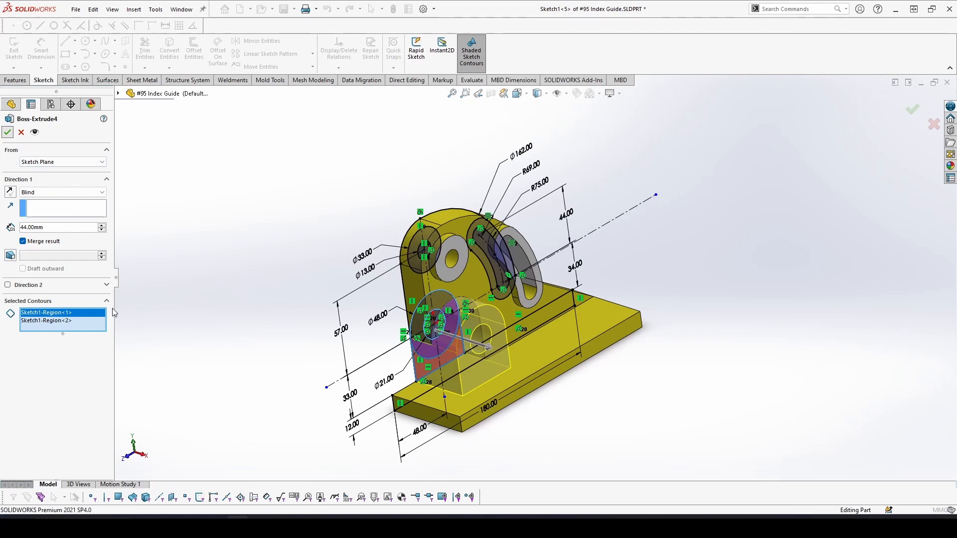
{"action": "key", "text": "Return"}
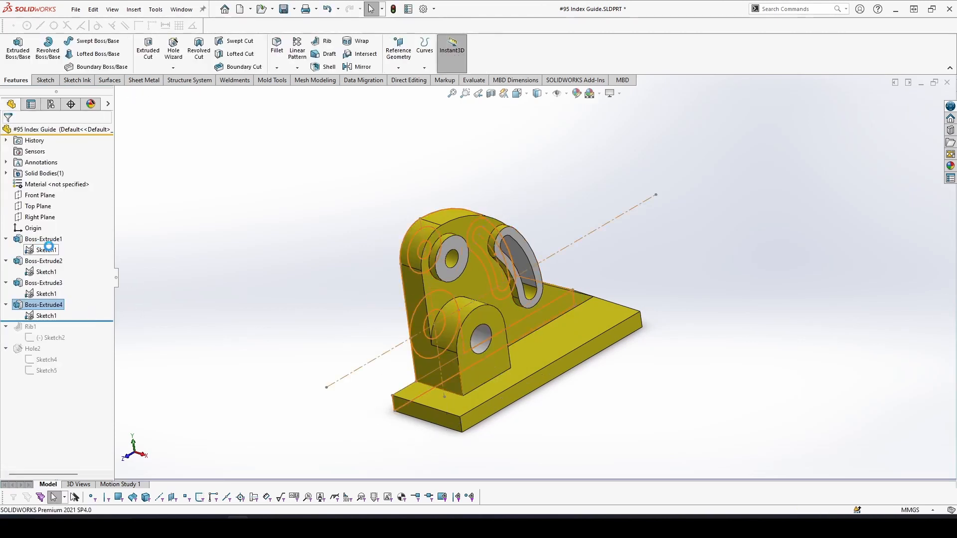
- Hide Sketch1 in the model, examine the extruded bosses from another angle and restore the trimetric view
{"action": "right_click", "coordinate": [49, 247]}
{"action": "key", "text": "Escape"}
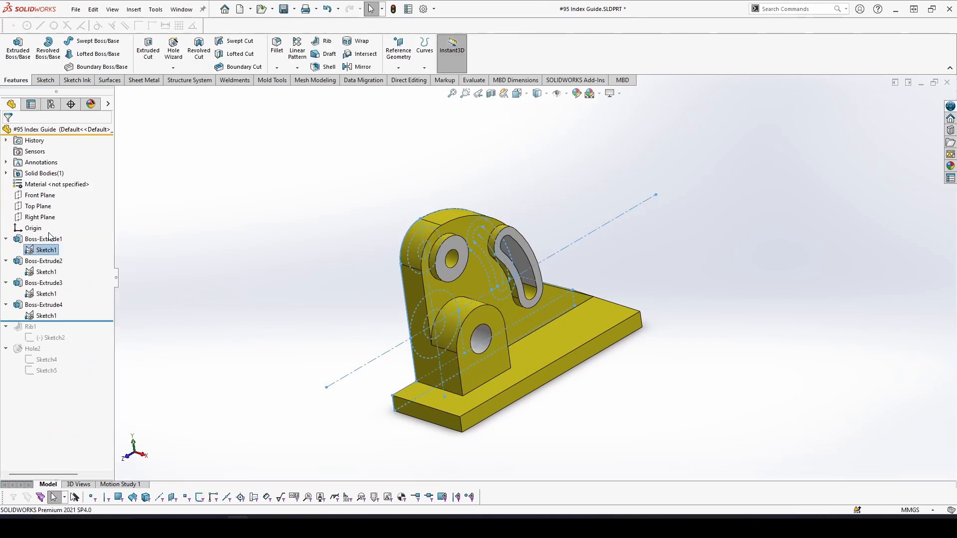
{"action": "left_click", "coordinate": [180, 318]}
{"action": "middle_click_drag", "start_coordinate": [323, 395], "coordinate": [242, 431]}
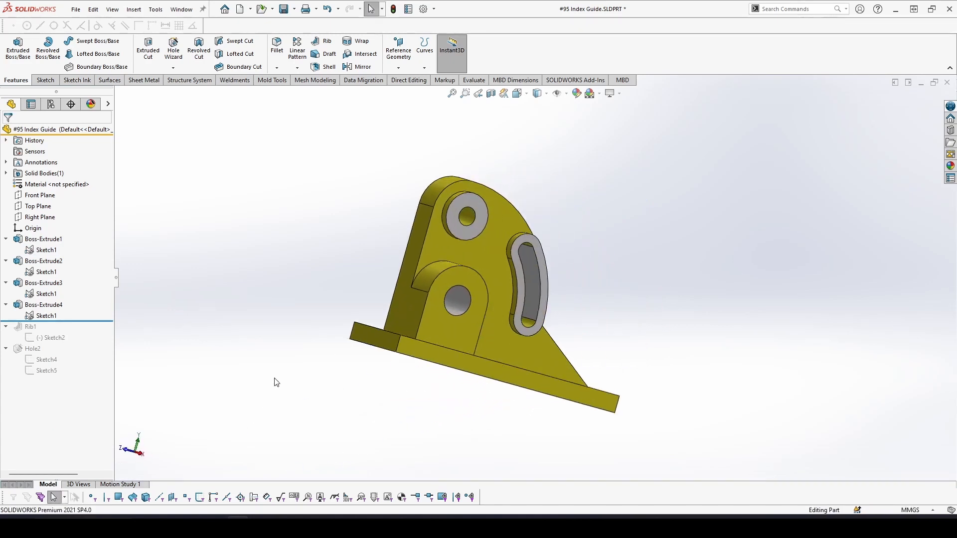
{"action": "key", "text": "ctrl+7"}
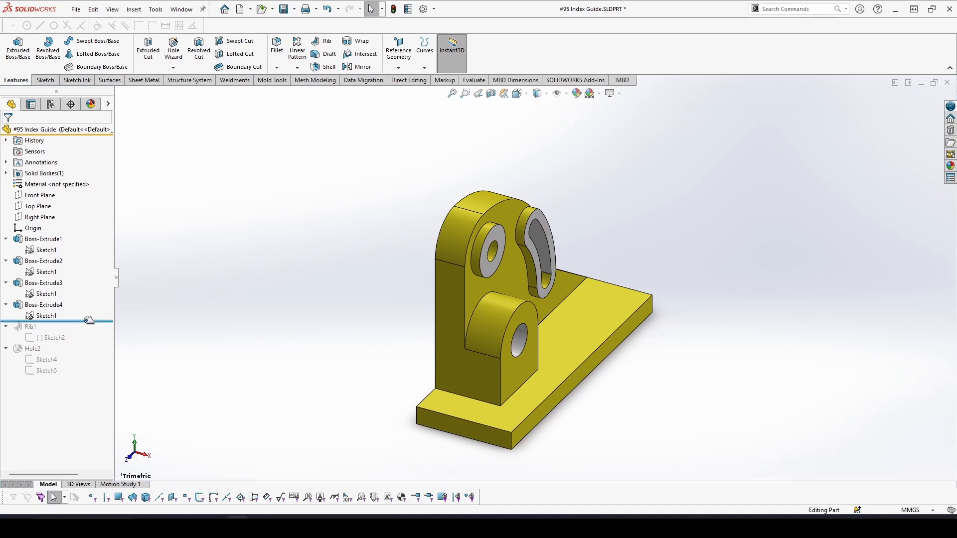
- Roll the feature history forward to include Rib1, inspect the sloped line and its endpoints in Sketch2, and exit the sketch
{"action": "left_click_drag", "start_coordinate": [89, 320], "coordinate": [81, 342]}
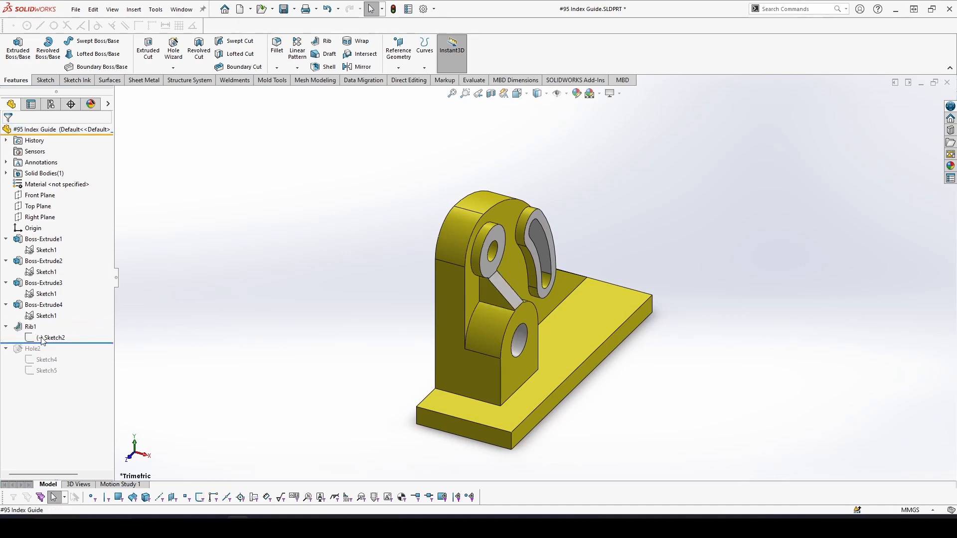
{"action": "left_click", "coordinate": [43, 337]}
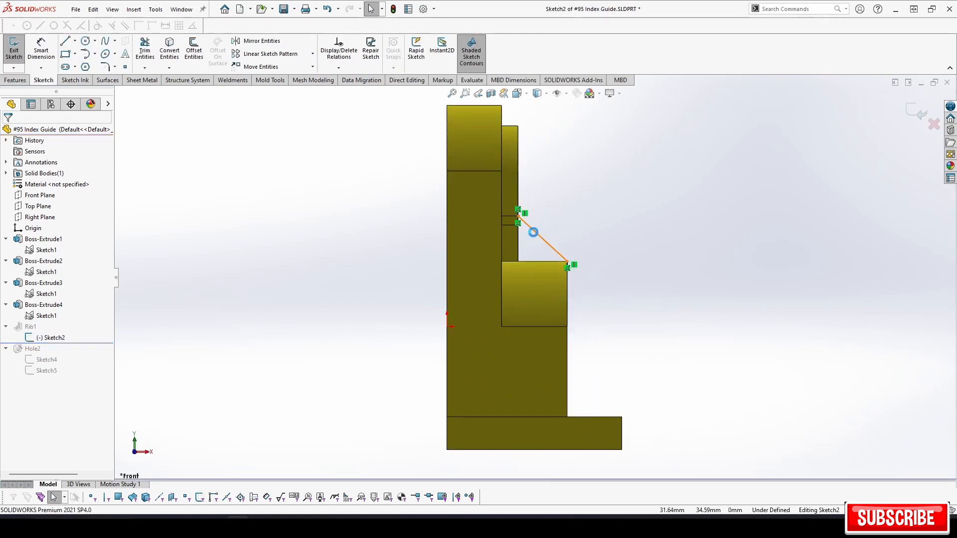
{"action": "scroll", "coordinate": [534, 234], "scroll_direction": "down", "scroll_amount": 3}
{"action": "scroll", "coordinate": [535, 235], "scroll_direction": "down", "scroll_amount": 4}
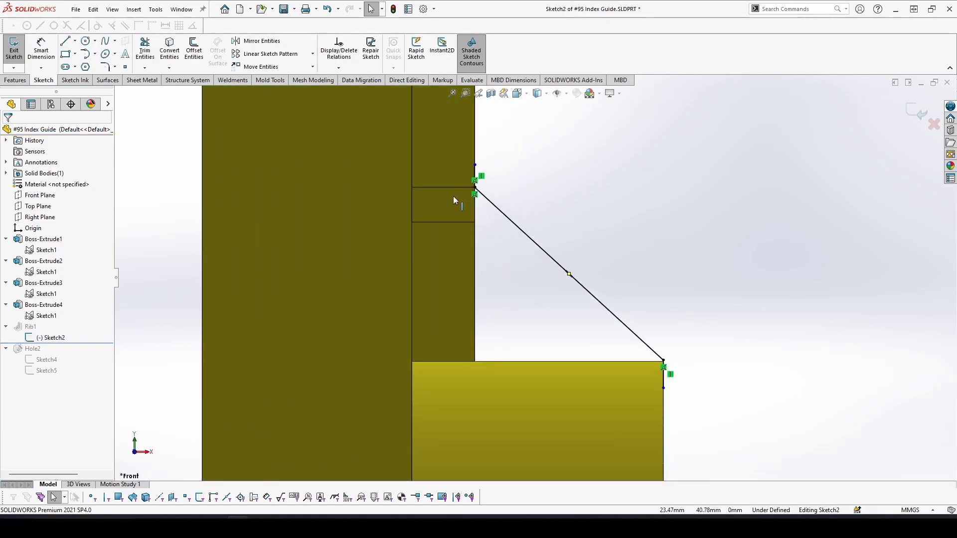
{"action": "scroll", "coordinate": [481, 273], "scroll_direction": "up", "scroll_amount": 3}
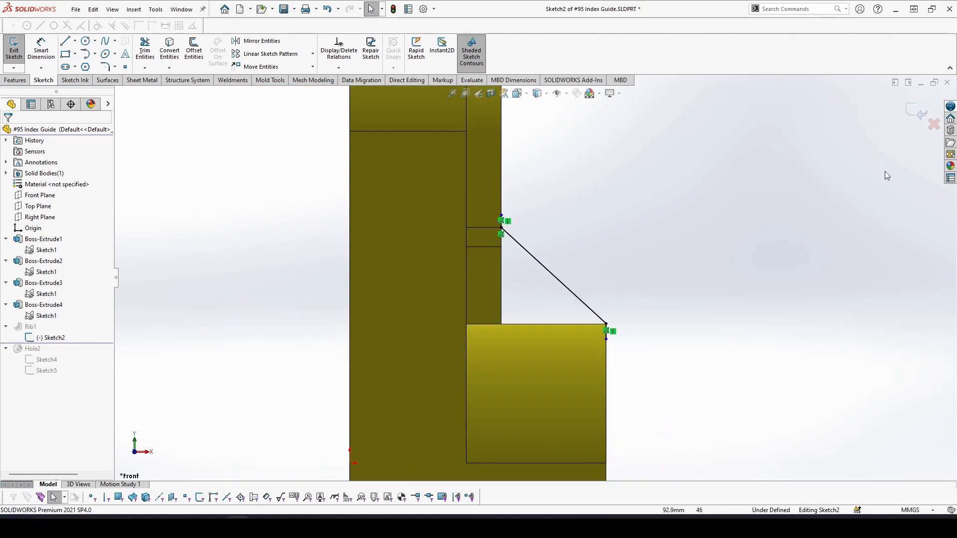
{"action": "left_click", "coordinate": [910, 111]}
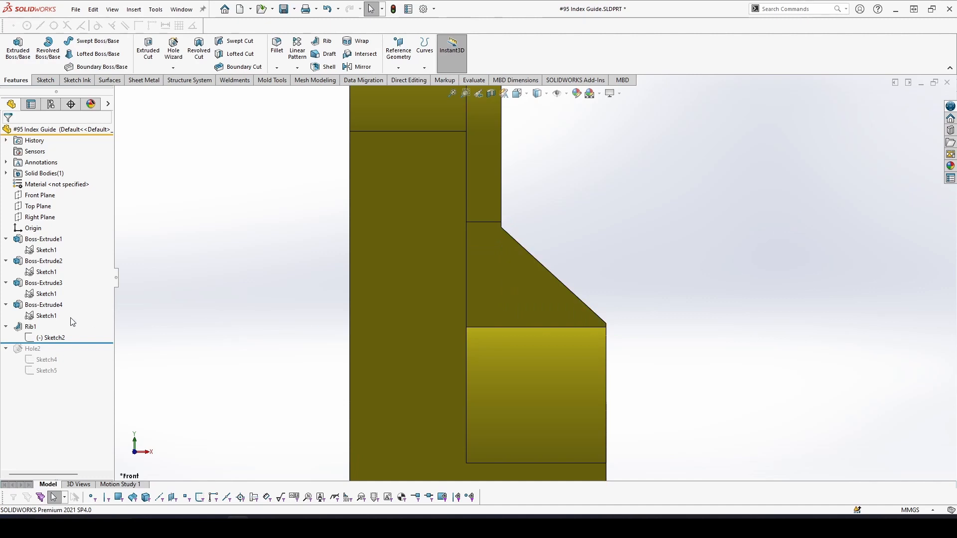
- Review Rib1's thickness, extrusion direction and draft settings against the trimetric preview, and close its definition
{"action": "left_click", "coordinate": [30, 328]}
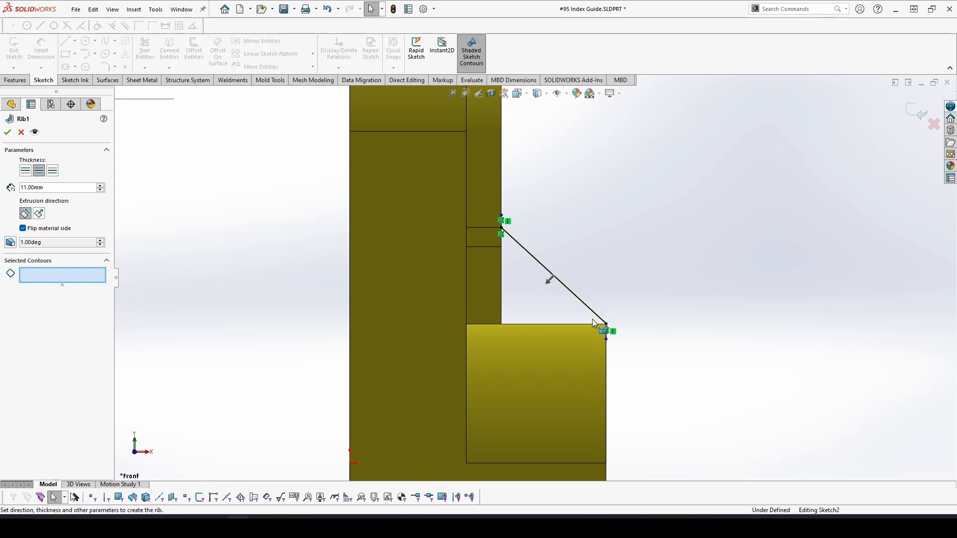
{"action": "mouse_move", "coordinate": [595, 322]}
{"action": "middle_mouse_down"}
{"action": "mouse_move", "coordinate": [562, 356]}
{"action": "mouse_move", "coordinate": [235, 327]}
{"action": "mouse_move", "coordinate": [244, 321]}
{"action": "middle_mouse_up"}
{"action": "key", "text": "ctrl+7"}
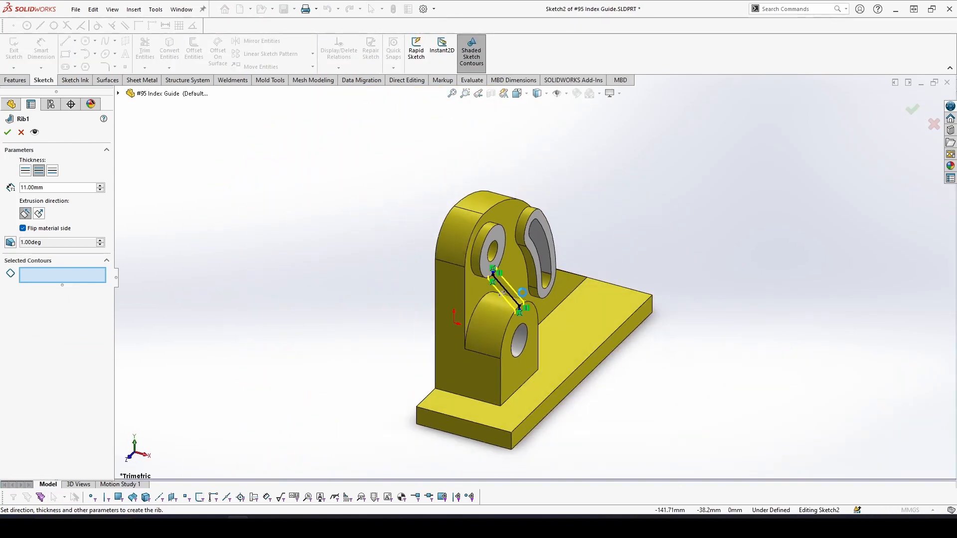
{"action": "scroll", "coordinate": [522, 292], "scroll_direction": "down", "scroll_amount": 5}
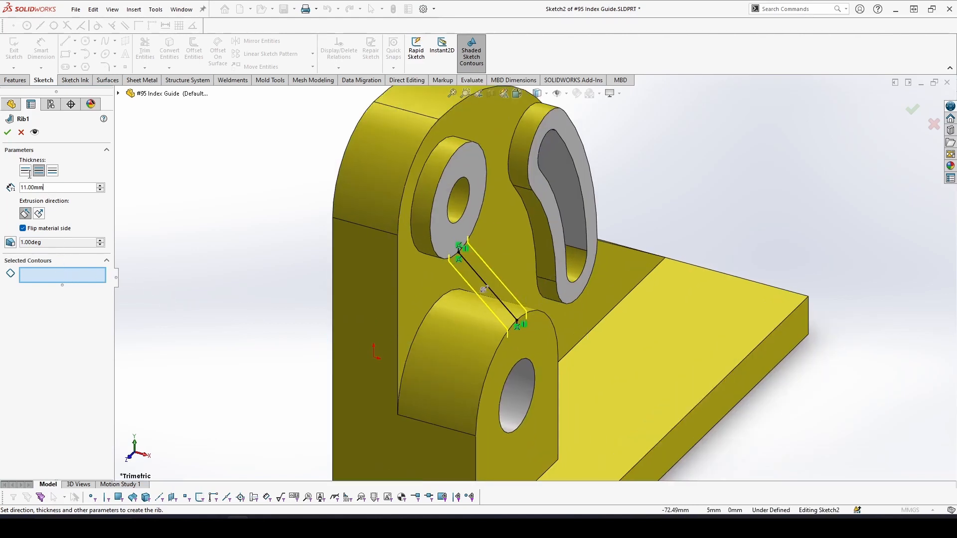
{"action": "left_click", "coordinate": [7, 133]}
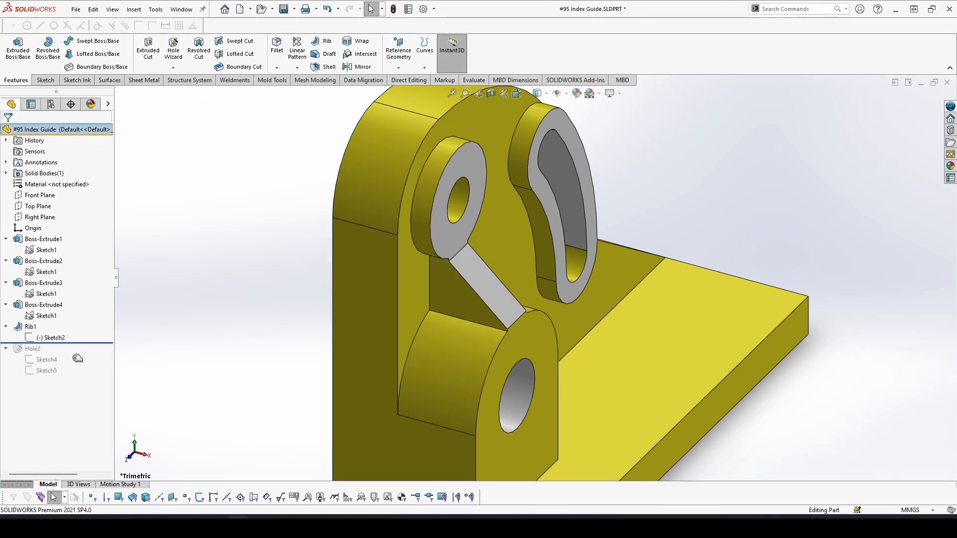
- Roll the feature history forward to include Hole2 and review its hole type, section dimensions and end condition
{"action": "left_click_drag", "start_coordinate": [77, 358], "coordinate": [71, 376]}
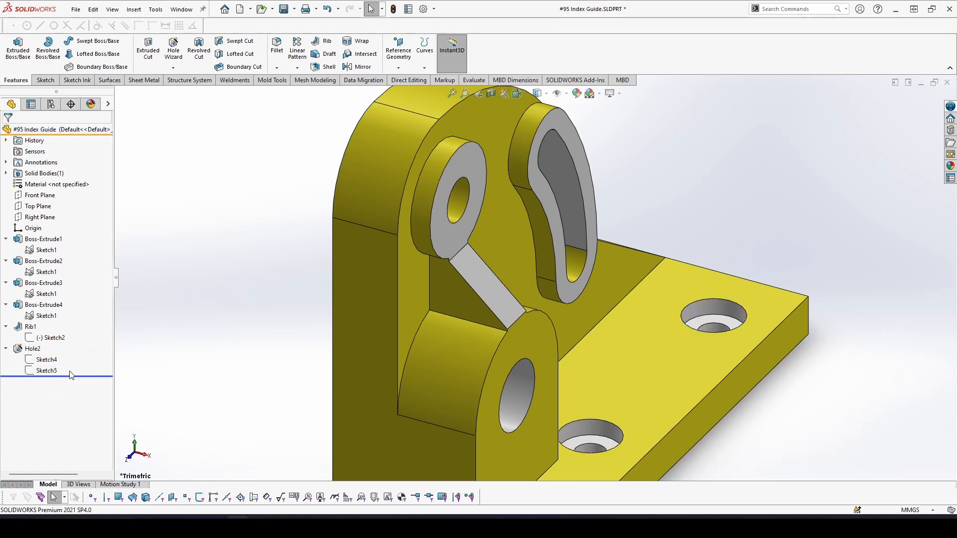
{"action": "left_click", "coordinate": [29, 350]}
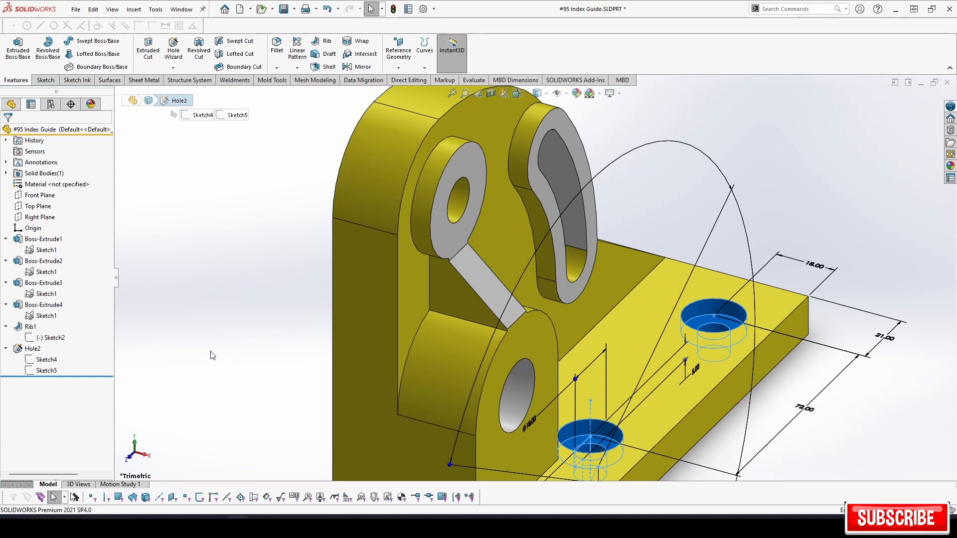
{"action": "scroll", "coordinate": [213, 359], "scroll_direction": "up", "scroll_amount": 1}
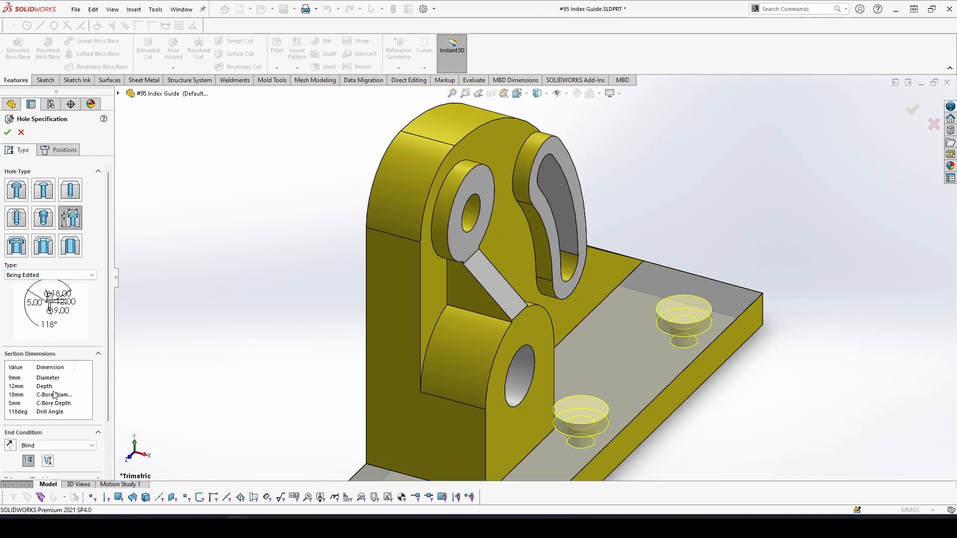
{"action": "left_click", "coordinate": [15, 387]}
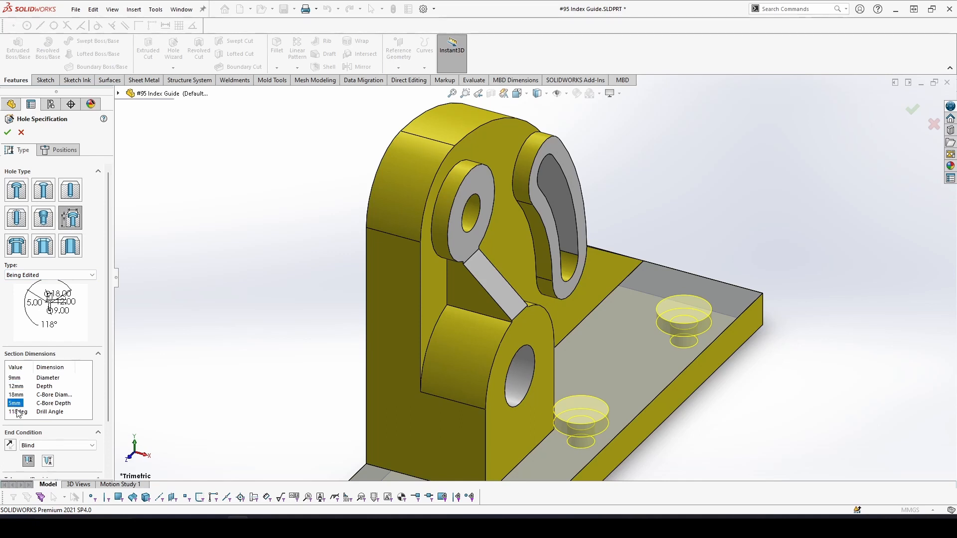
{"action": "scroll", "coordinate": [97, 407], "scroll_direction": "down", "scroll_amount": 3}
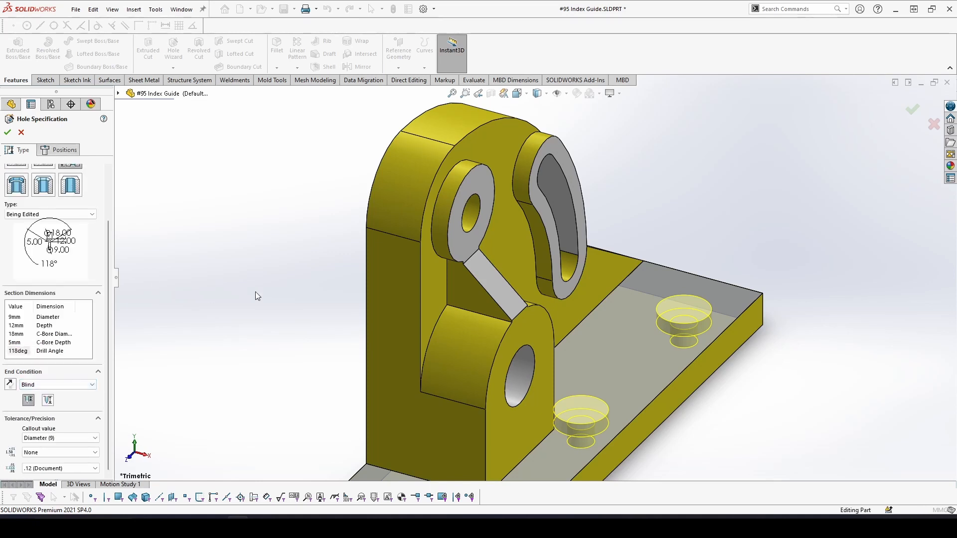
{"action": "middle_click_drag", "start_coordinate": [161, 296], "coordinate": [130, 273]}
- Review the position dimensions of the two counterbored holes on the base, and cancel out of the hole definition
{"action": "left_click", "coordinate": [55, 149]}
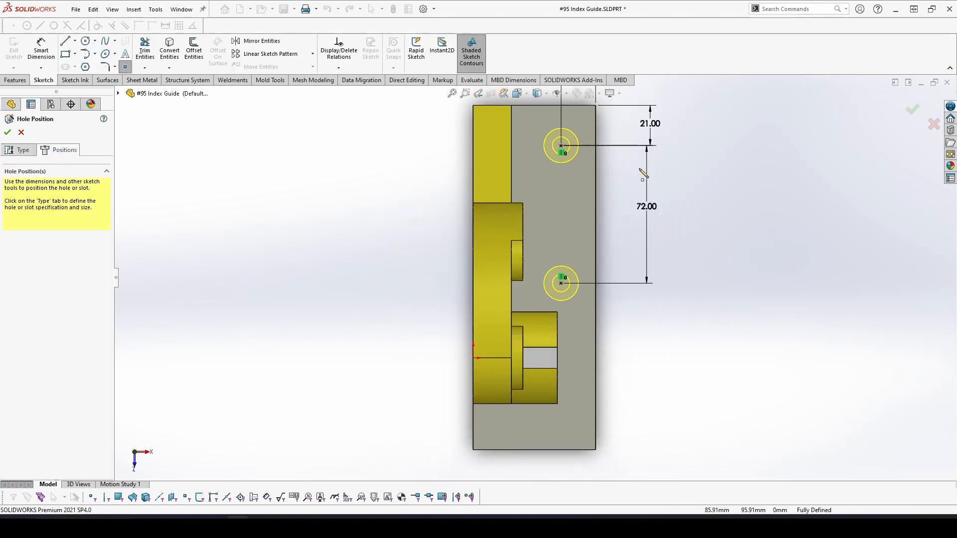
{"action": "scroll", "coordinate": [645, 143], "scroll_direction": "up", "scroll_amount": 2}
{"action": "scroll", "coordinate": [623, 188], "scroll_direction": "down", "scroll_amount": 4}
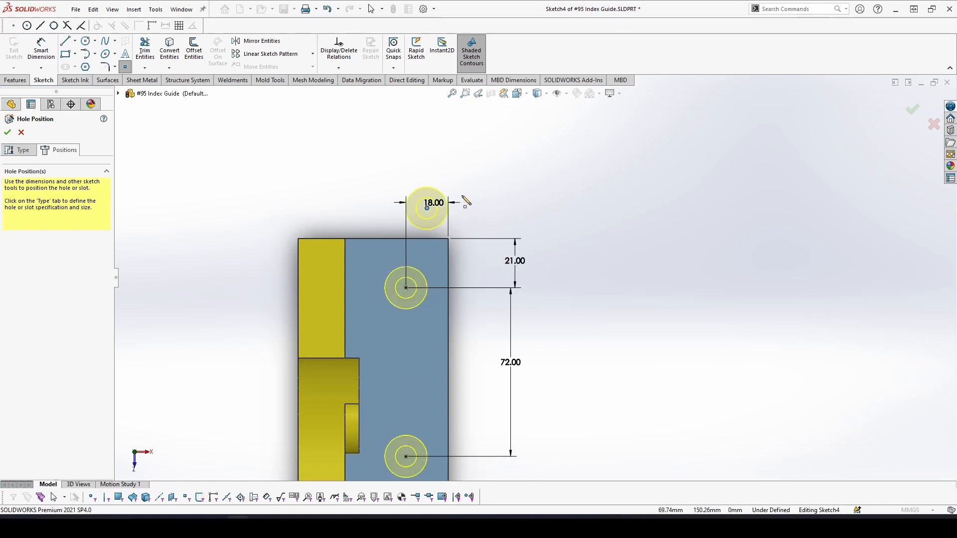
{"action": "key", "text": "Escape"}
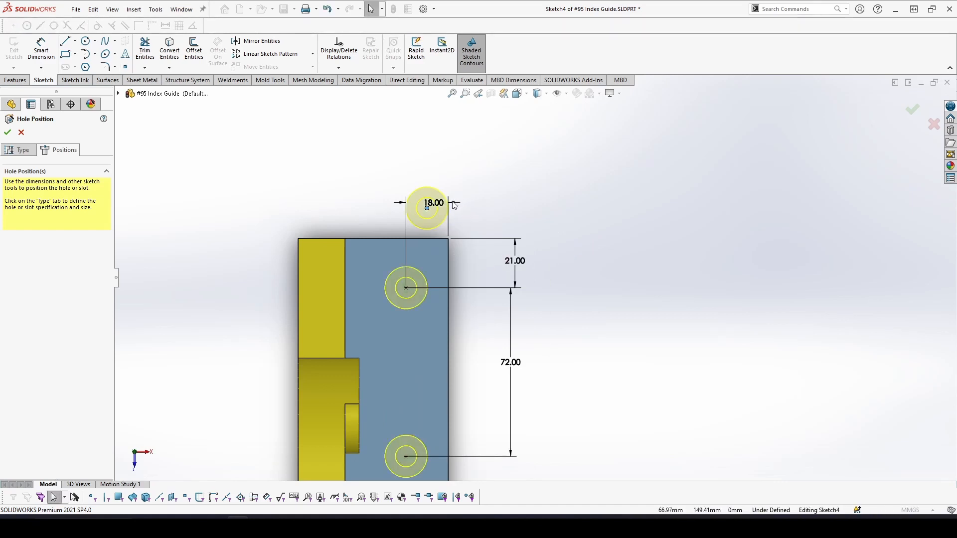
{"action": "right_click", "coordinate": [433, 222]}
{"action": "key", "text": "Escape"}
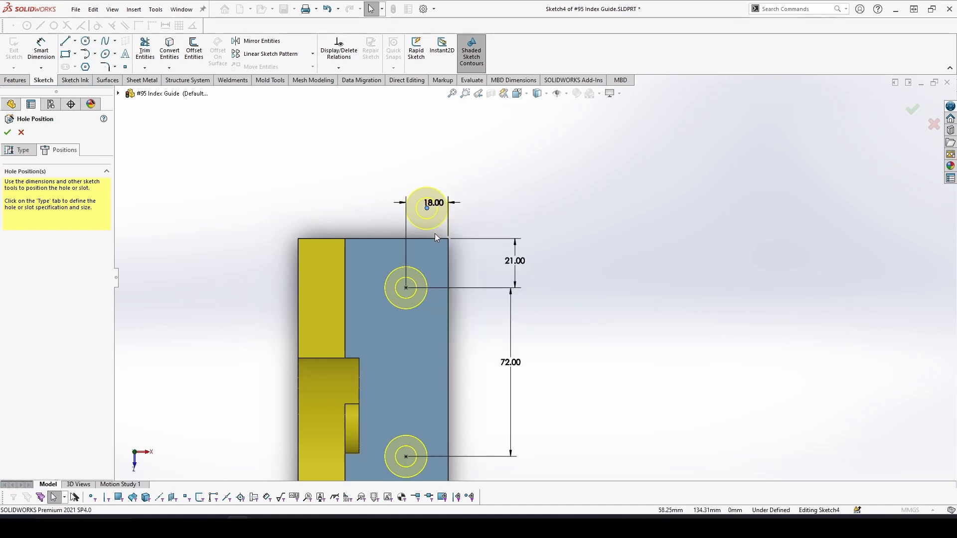
{"action": "left_click", "coordinate": [22, 133]}
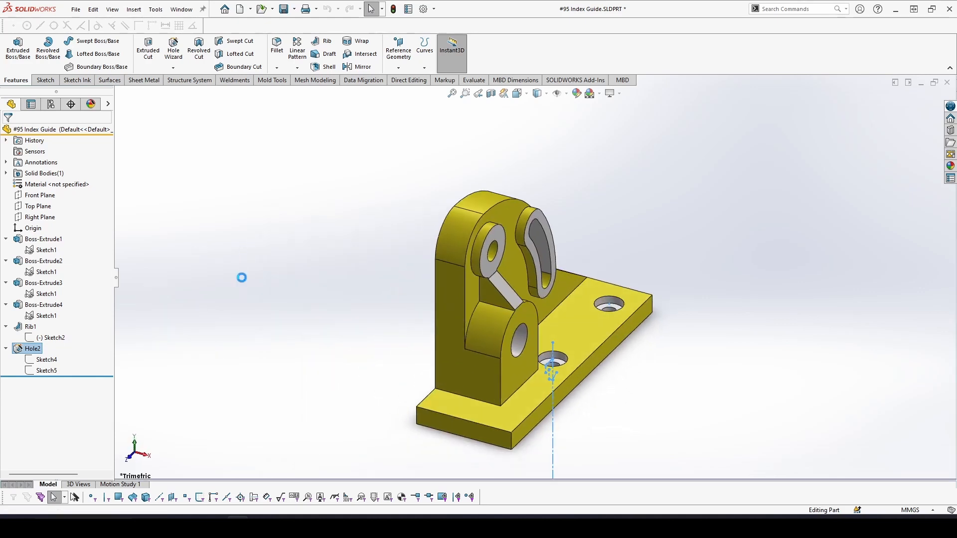
- Examine the completed part from its underside and back, and return it to the trimetric view
{"action": "middle_click_drag", "start_coordinate": [596, 387], "coordinate": [361, 426]}
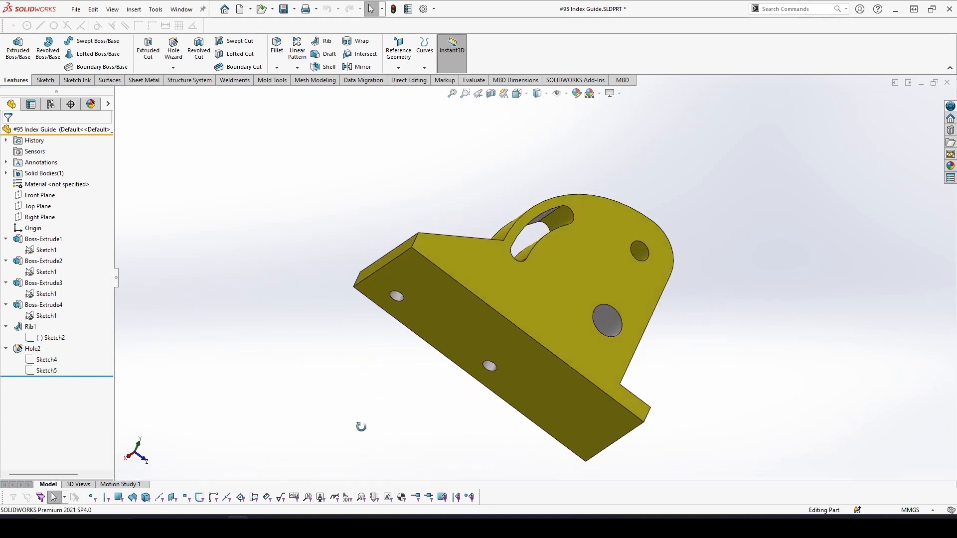
{"action": "middle_click_drag", "start_coordinate": [643, 358], "coordinate": [490, 271]}
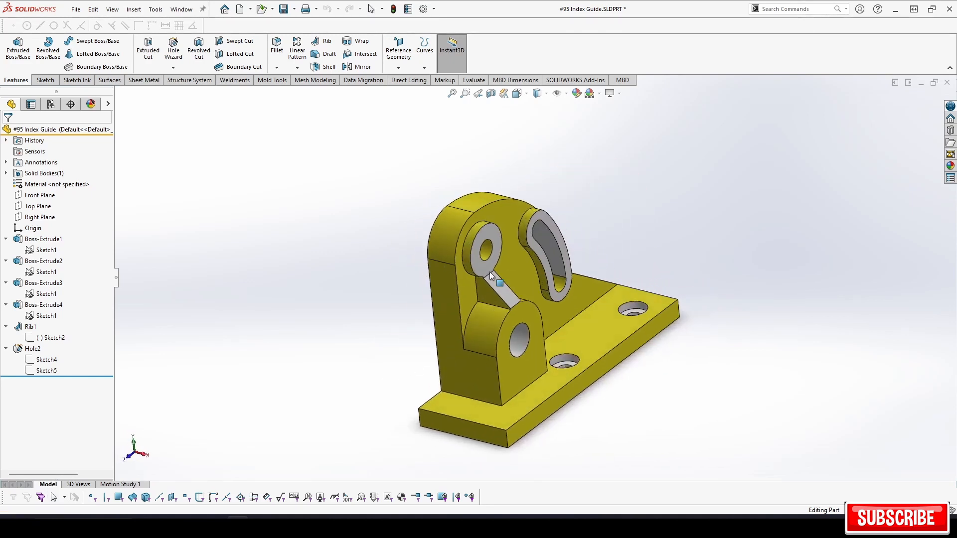
{"action": "key", "text": "ctrl+7"}
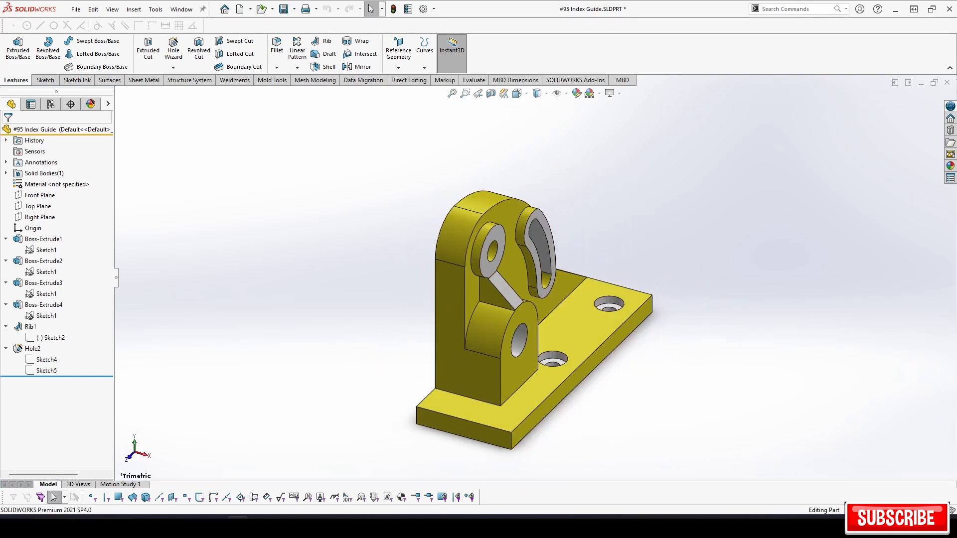